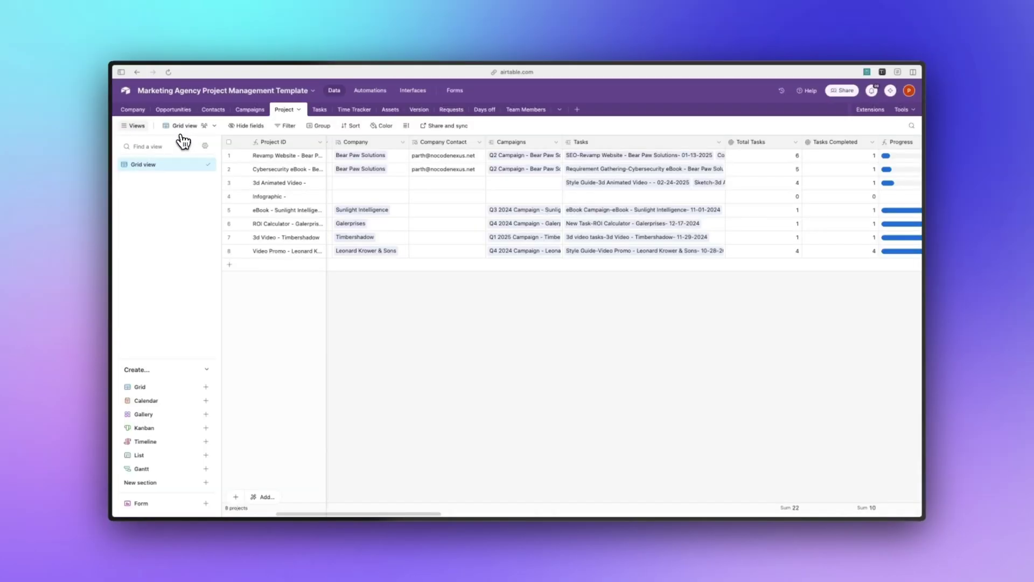
# Step: Open the Tools menu at the top right of the base
pyautogui.click(903, 110)
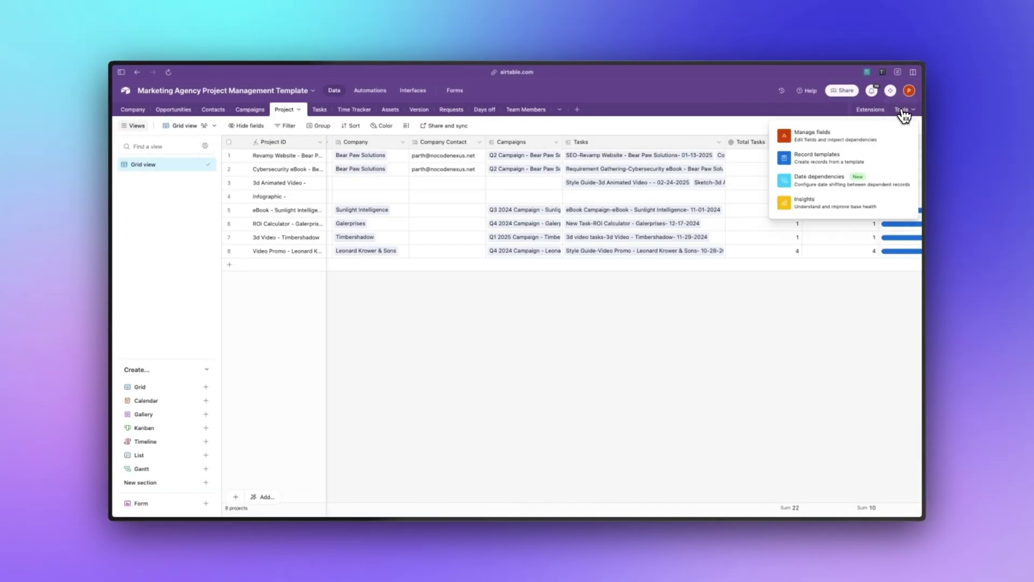
# Step: Open Record templates and inspect the Video template with its five linked New task records
pyautogui.click(864, 162)
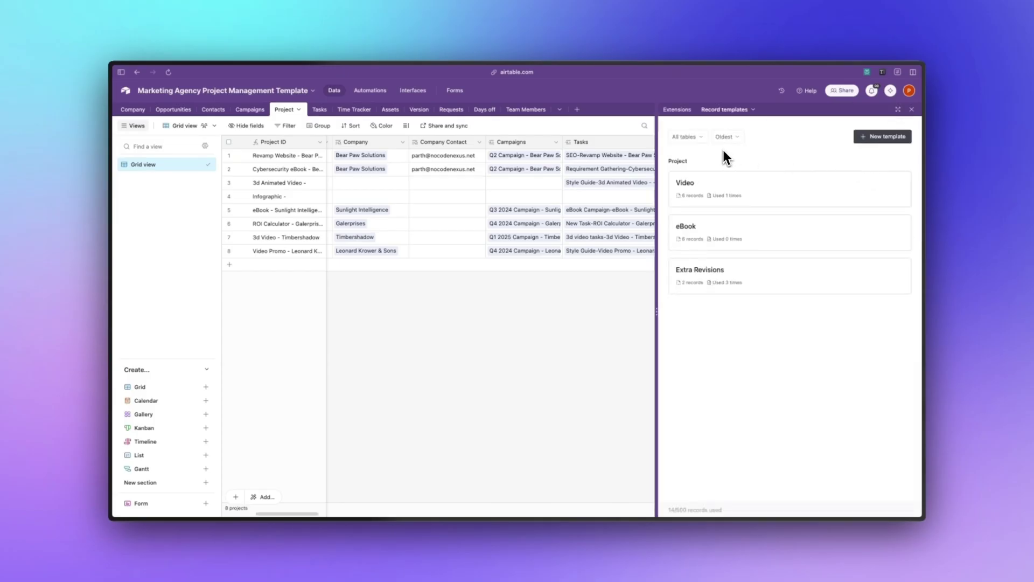
pyautogui.click(715, 193)
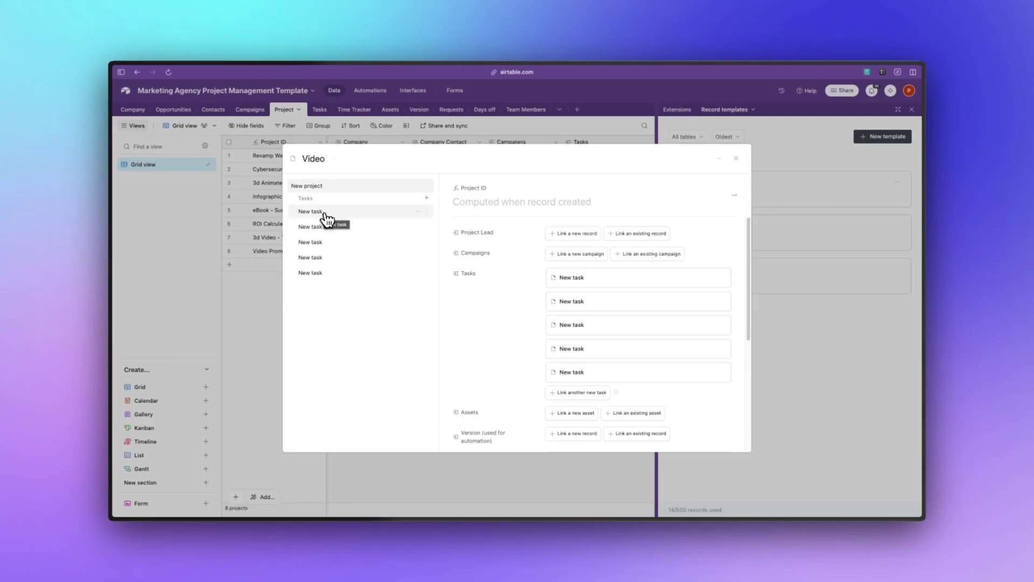
pyautogui.click(325, 214)
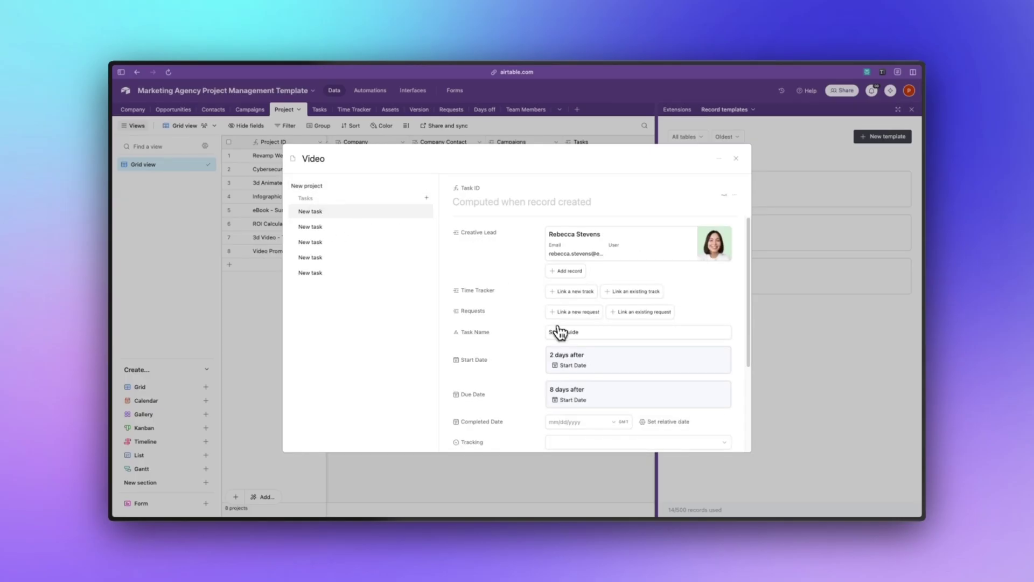
pyautogui.click(588, 358)
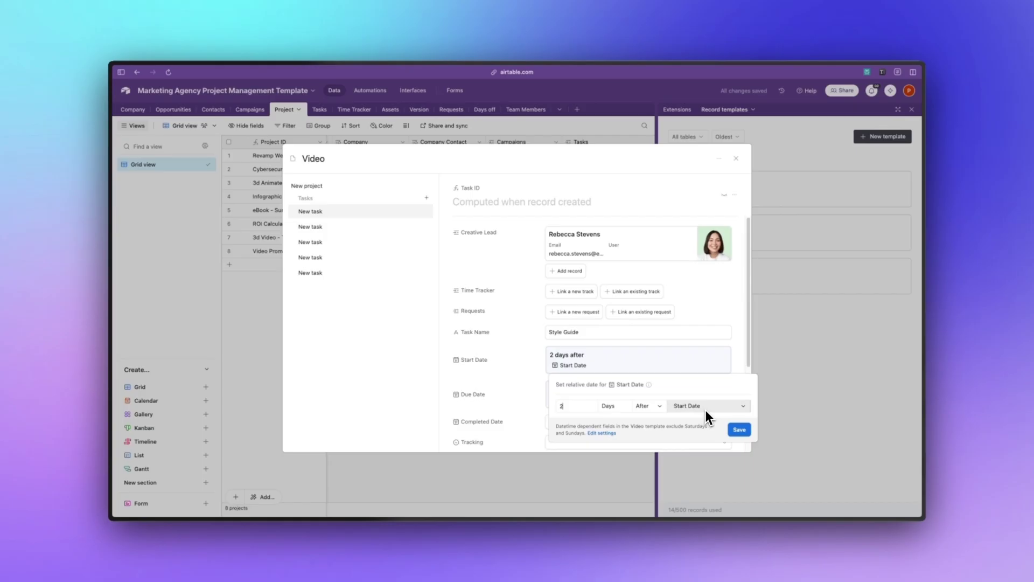
pyautogui.click(728, 377)
pyautogui.click(581, 396)
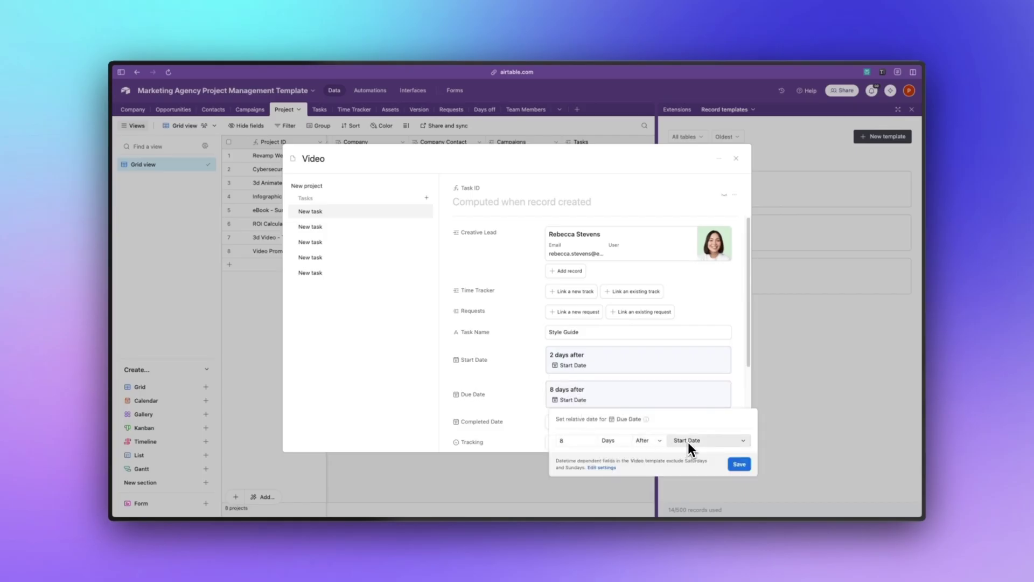
pyautogui.click(572, 405)
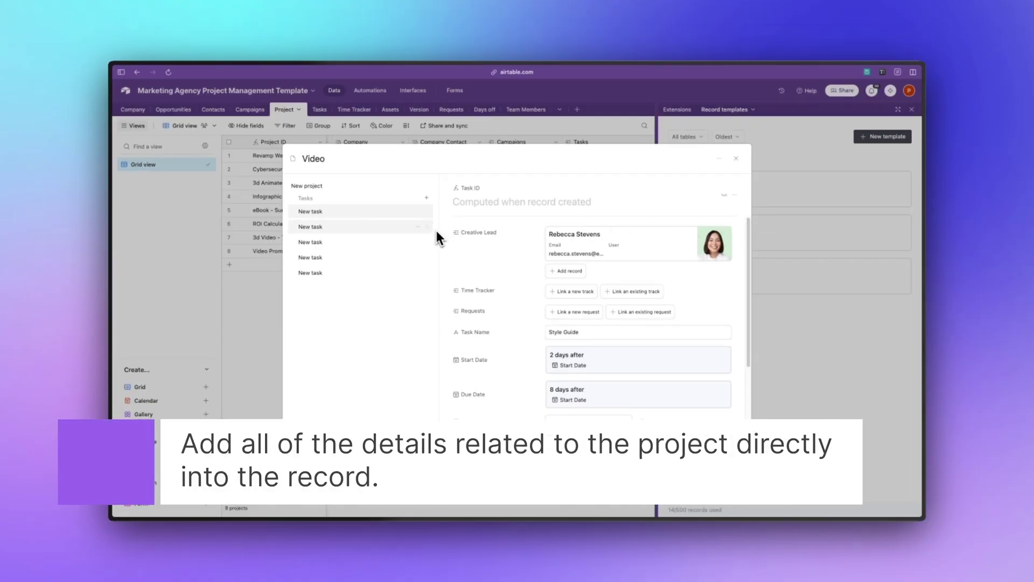
# Step: Check the first task's status options and switch its Priority to High, then back to Medium
pyautogui.scroll(-3, 485, 316)
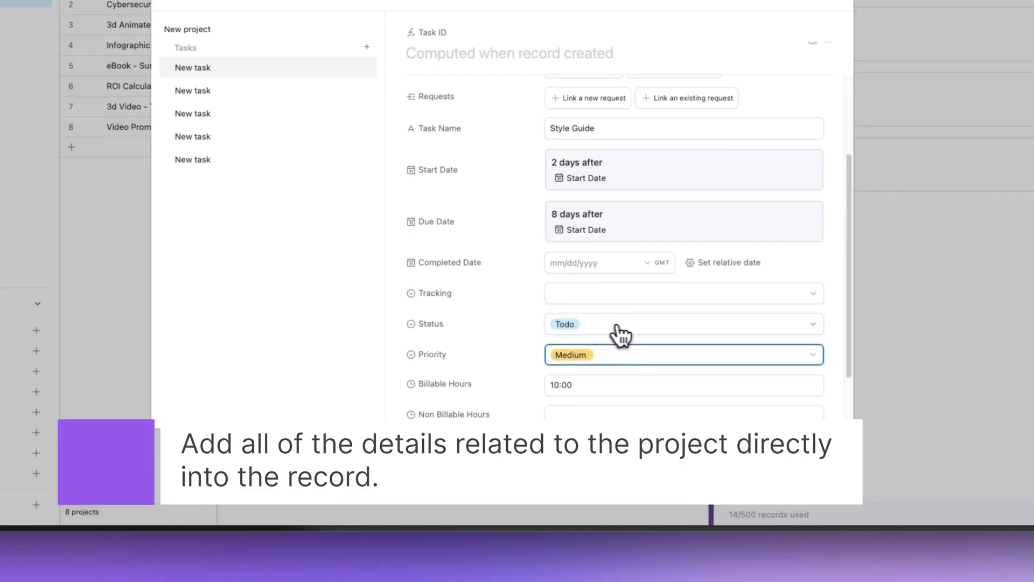
pyautogui.click(635, 324)
pyautogui.click(637, 324)
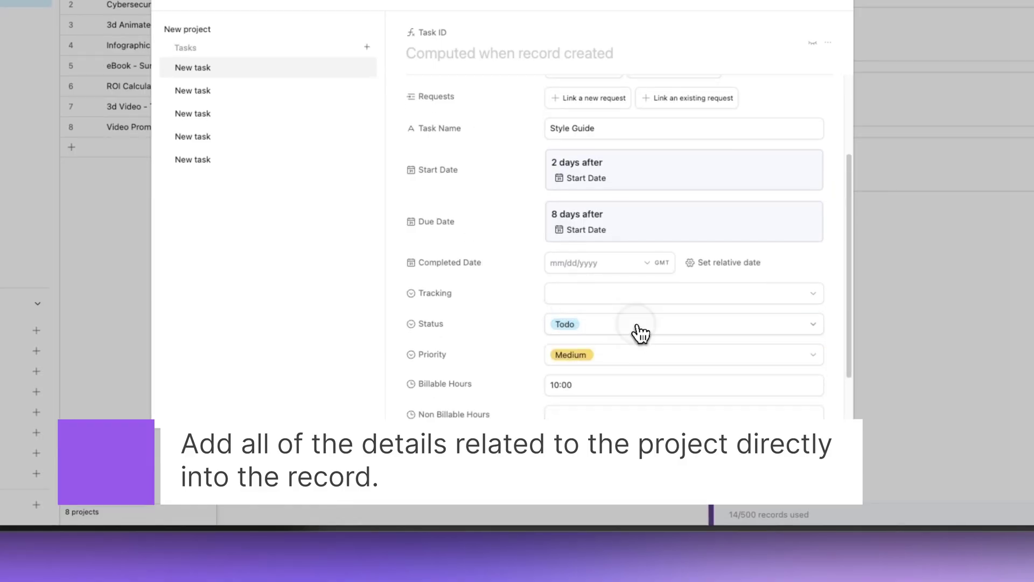
pyautogui.click(641, 358)
pyautogui.click(640, 357)
pyautogui.click(606, 329)
pyautogui.click(603, 324)
pyautogui.click(602, 356)
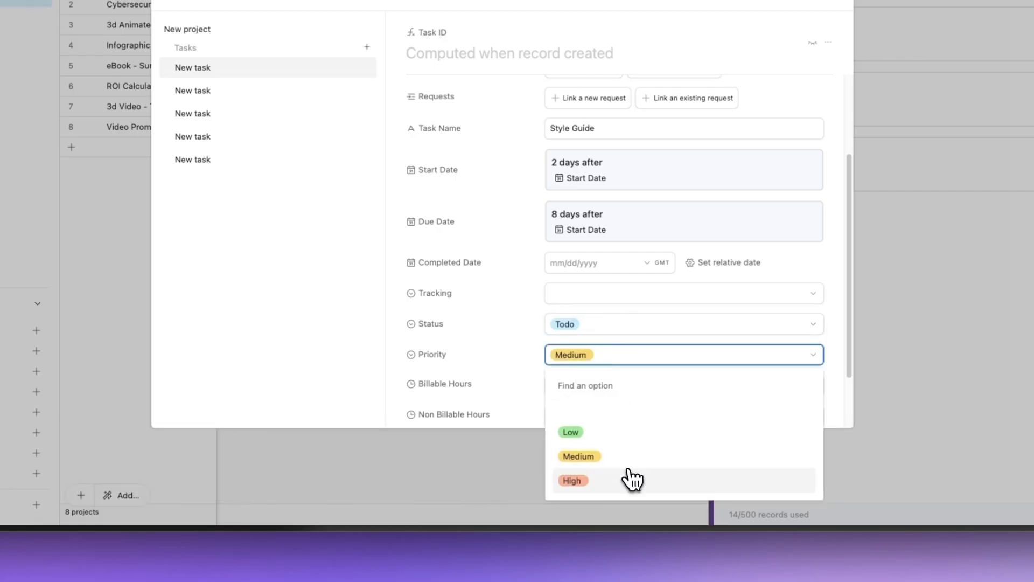
pyautogui.click(633, 482)
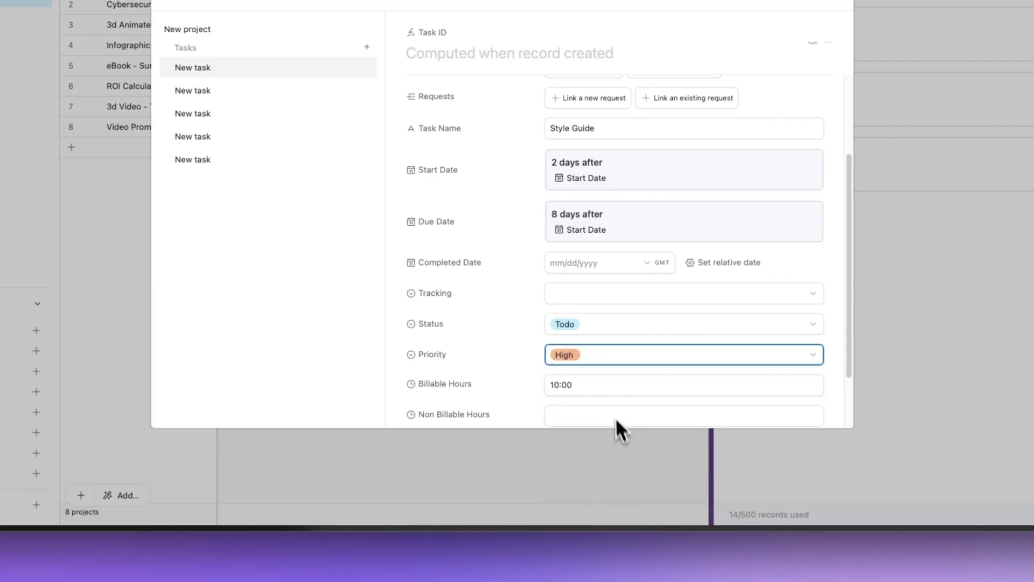
pyautogui.click(607, 358)
pyautogui.click(604, 454)
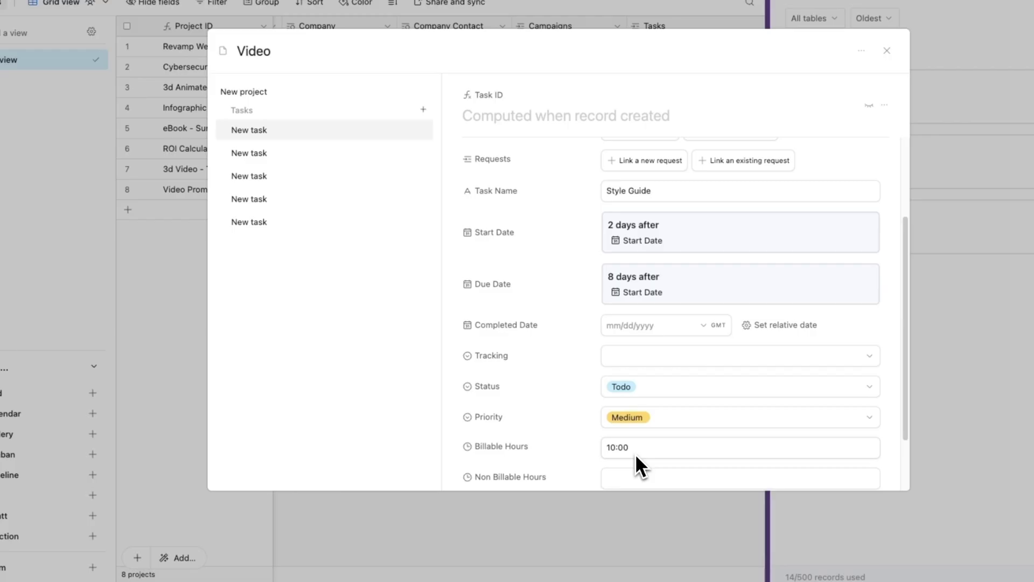
# Step: View the remaining tasks: Sketch, Video, Revisions and Final Delivery
pyautogui.click(322, 159)
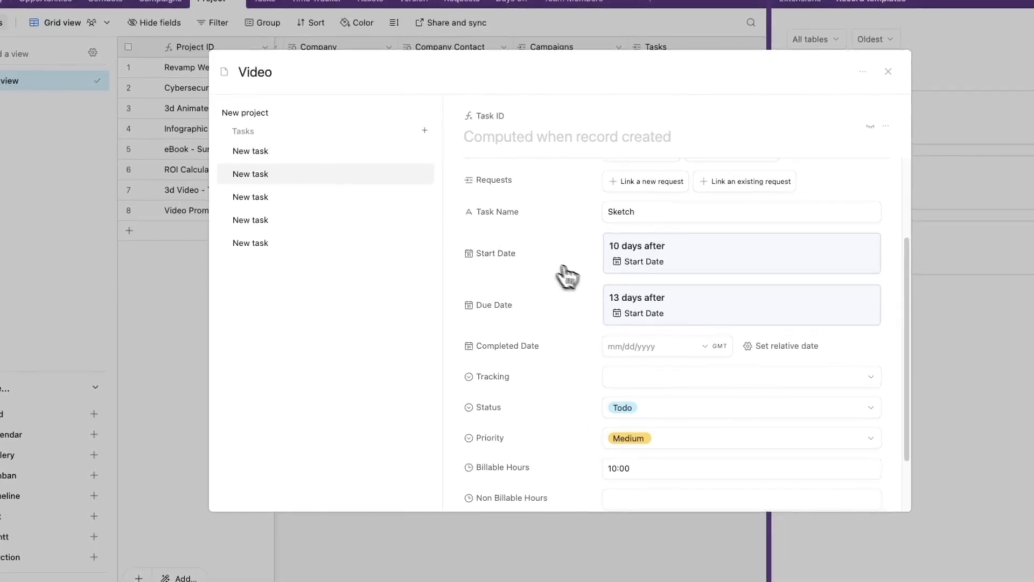
pyautogui.scroll(3, 567, 277)
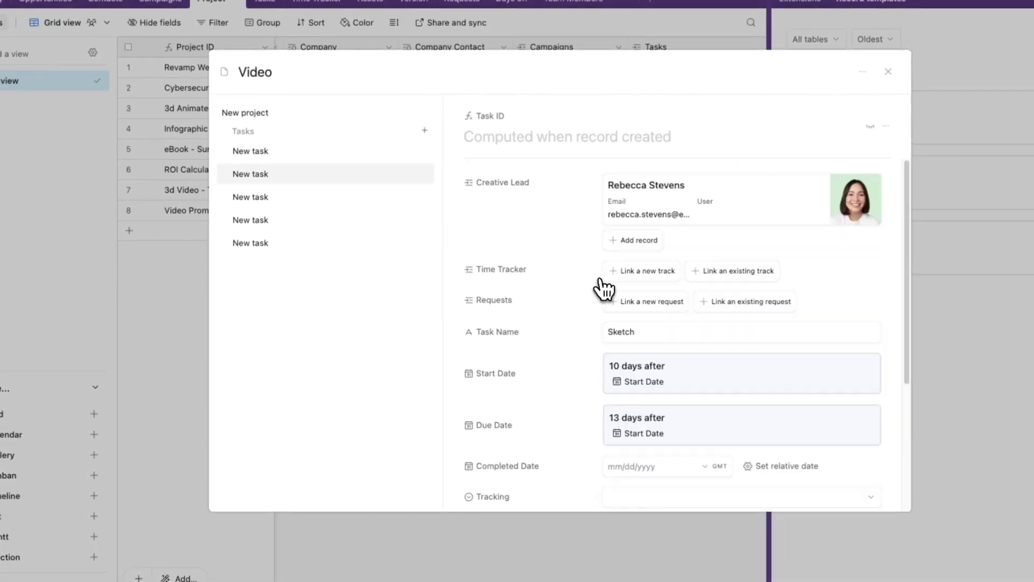
pyautogui.doubleClick(625, 331)
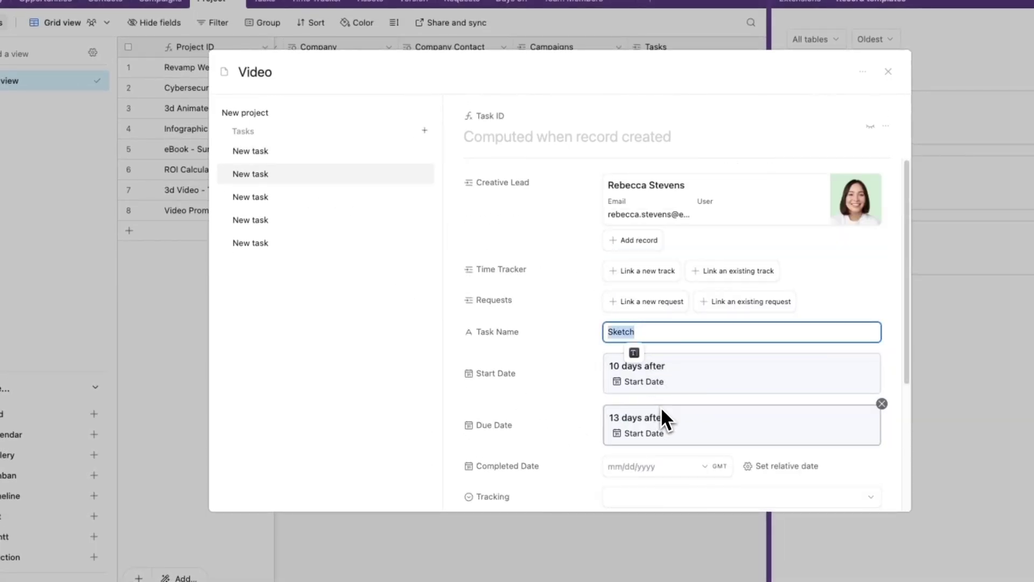
pyautogui.scroll(-4, 667, 435)
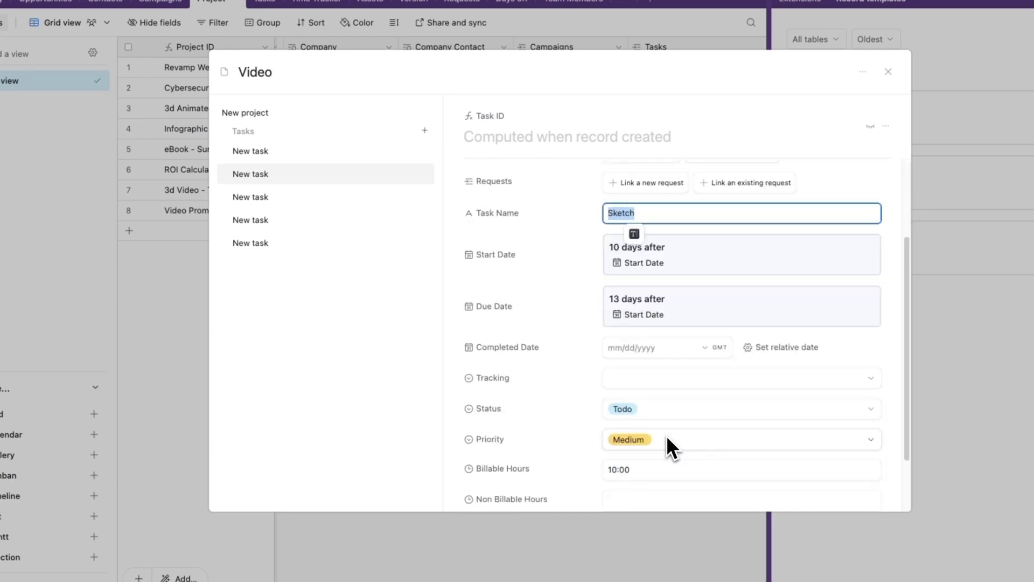
pyautogui.click(287, 198)
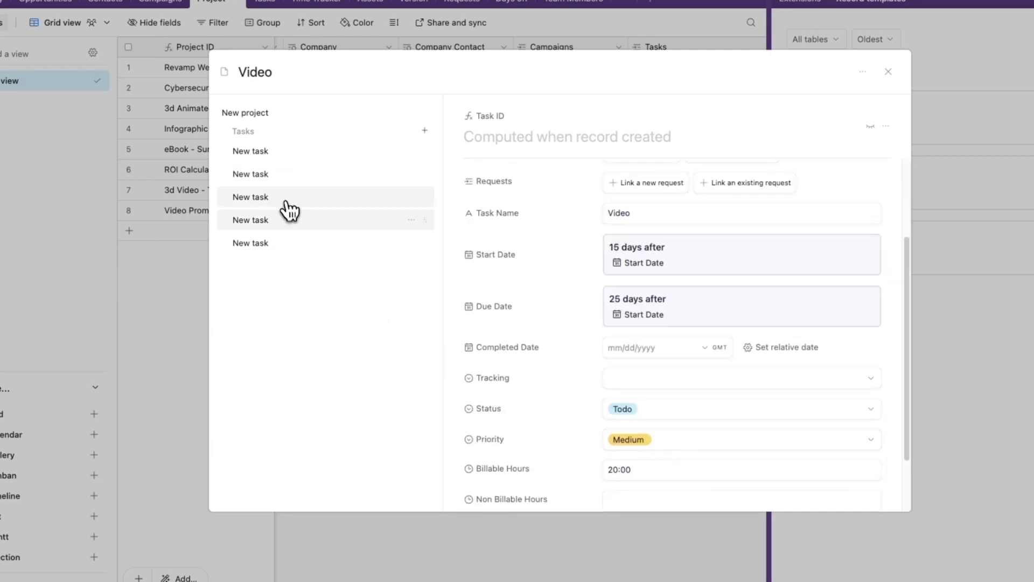
pyautogui.click(292, 221)
pyautogui.click(304, 243)
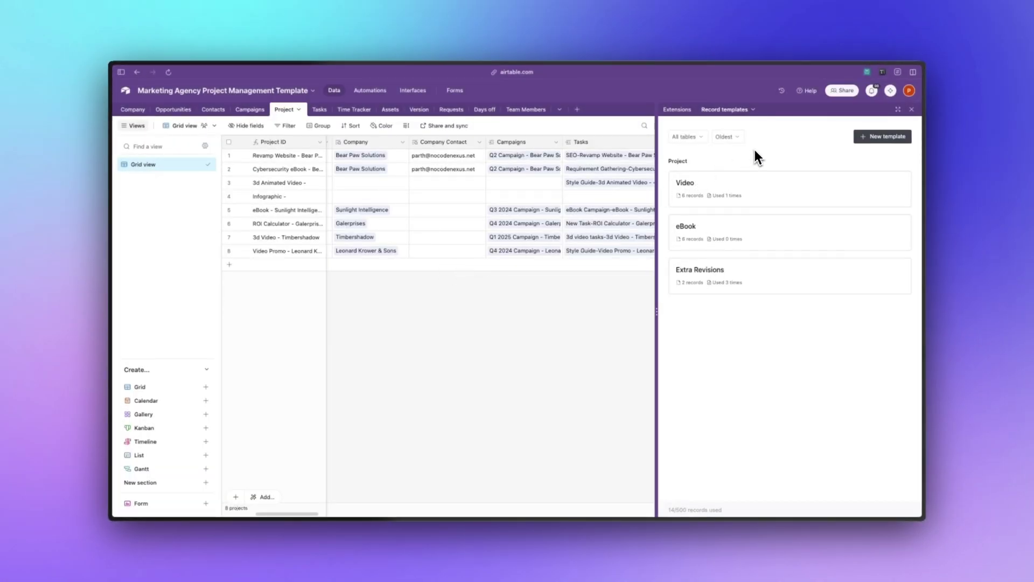
# Step: Check the Video template's actions, then start a new record template to choose its table
pyautogui.click(900, 185)
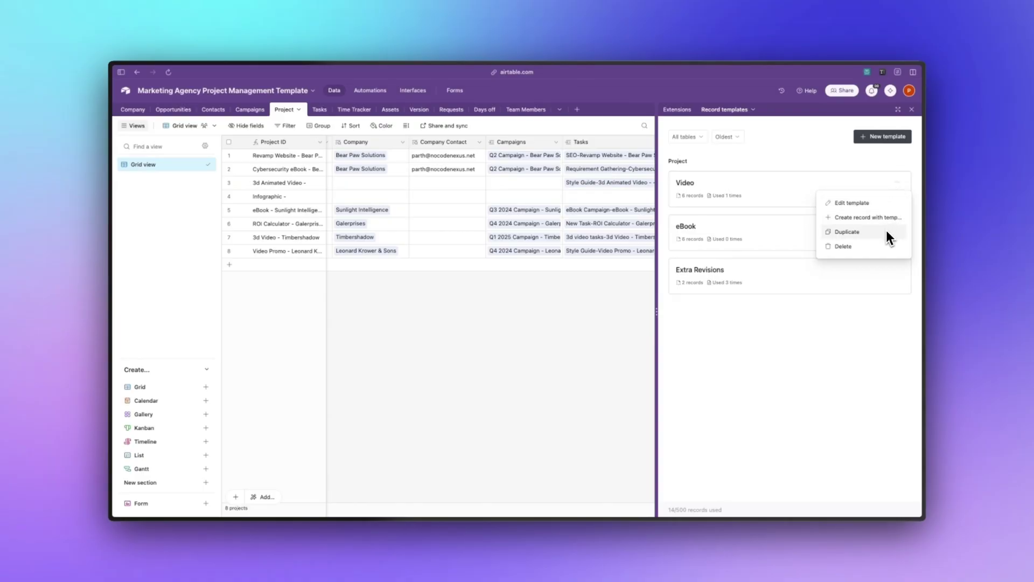
pyautogui.click(882, 136)
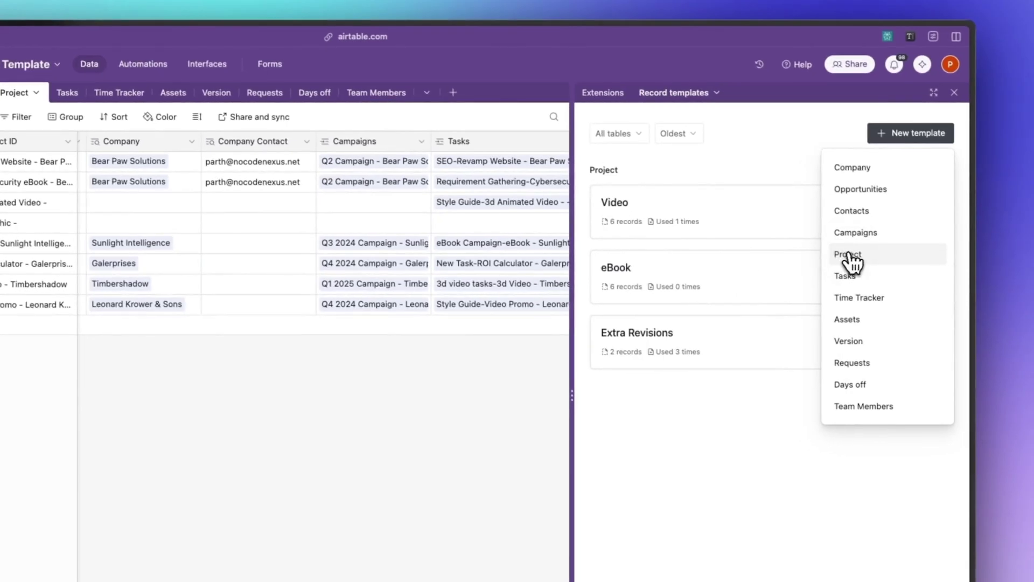
# Step: Base the new template on the Project table and add a task with a team member as creative lead
pyautogui.click(884, 279)
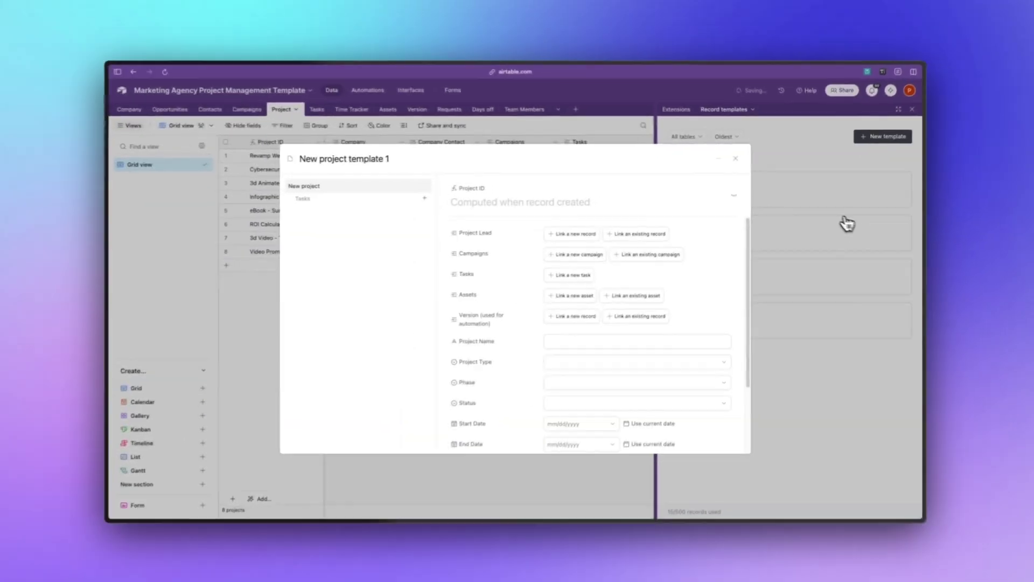
pyautogui.click(560, 276)
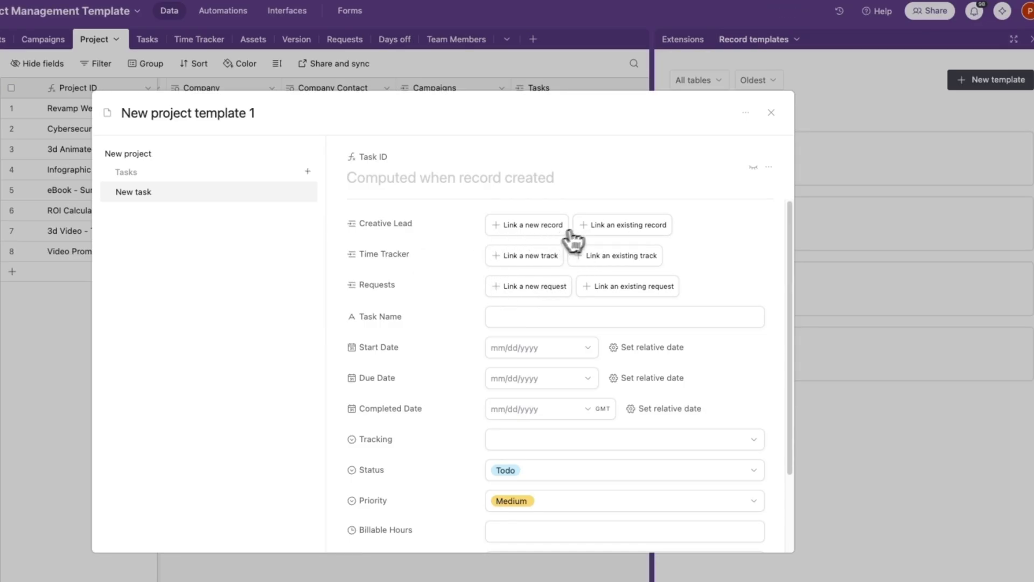
pyautogui.click(617, 225)
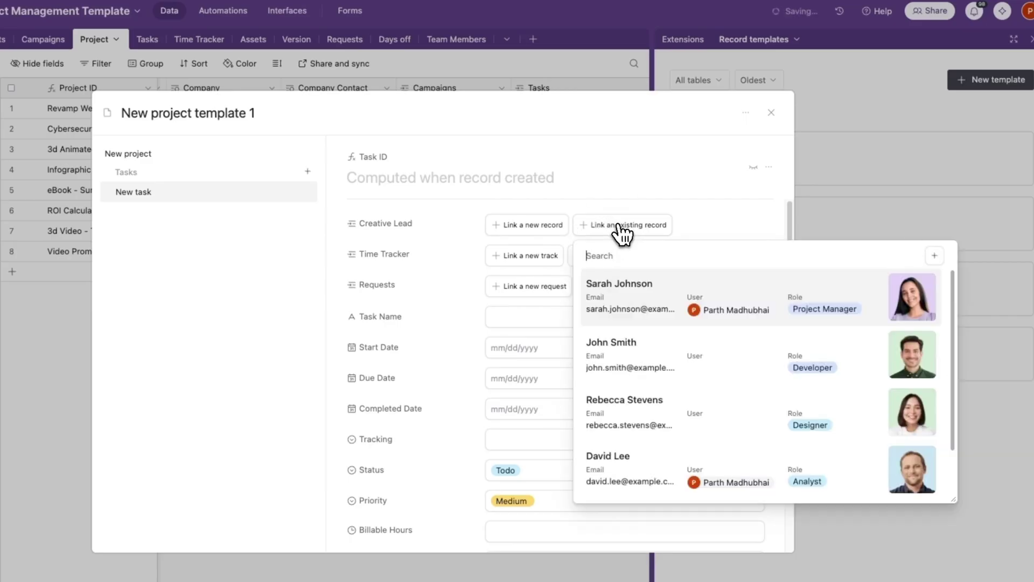
pyautogui.click(630, 357)
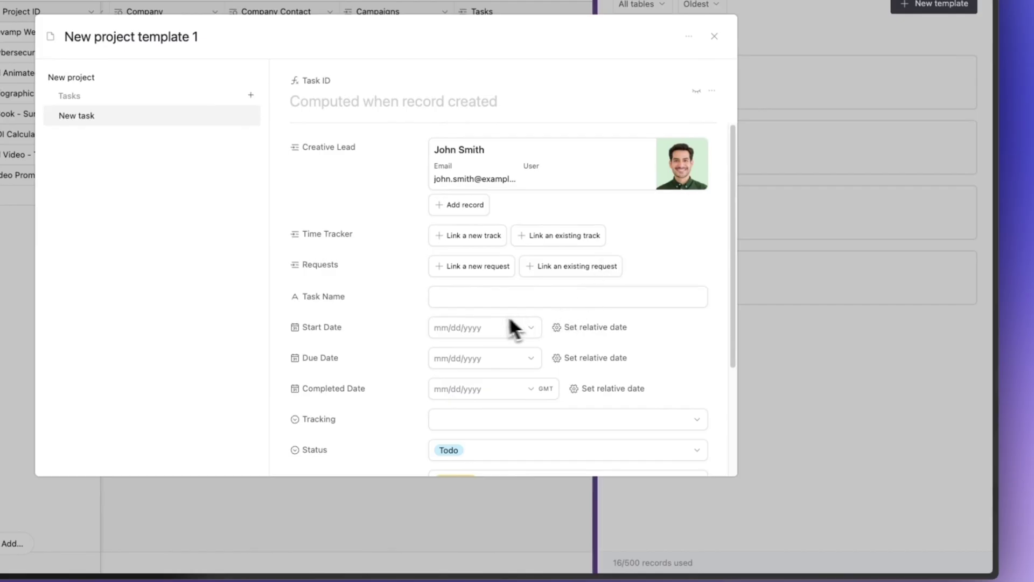
# Step: Start the task 5 days and due it 10 days after Start Date, High priority, 5 billable hours
pyautogui.click(556, 329)
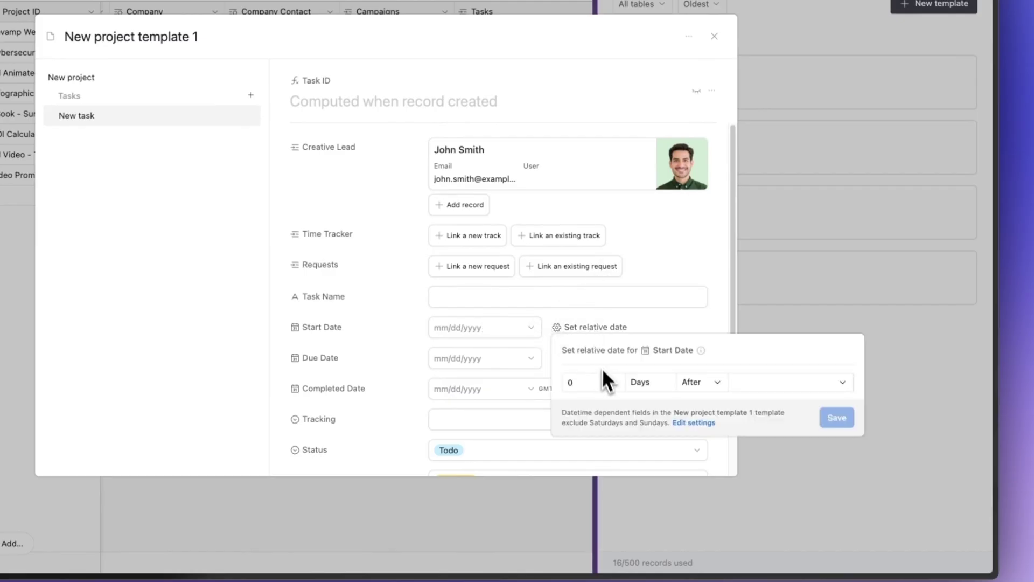
pyautogui.write('5')
pyautogui.press('Tab')
pyautogui.click(757, 384)
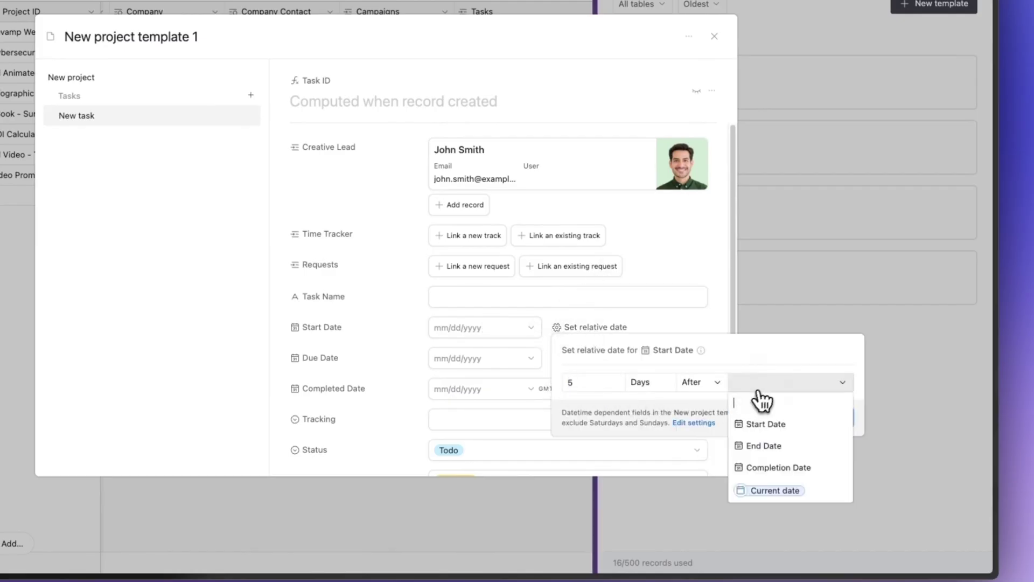
pyautogui.click(781, 426)
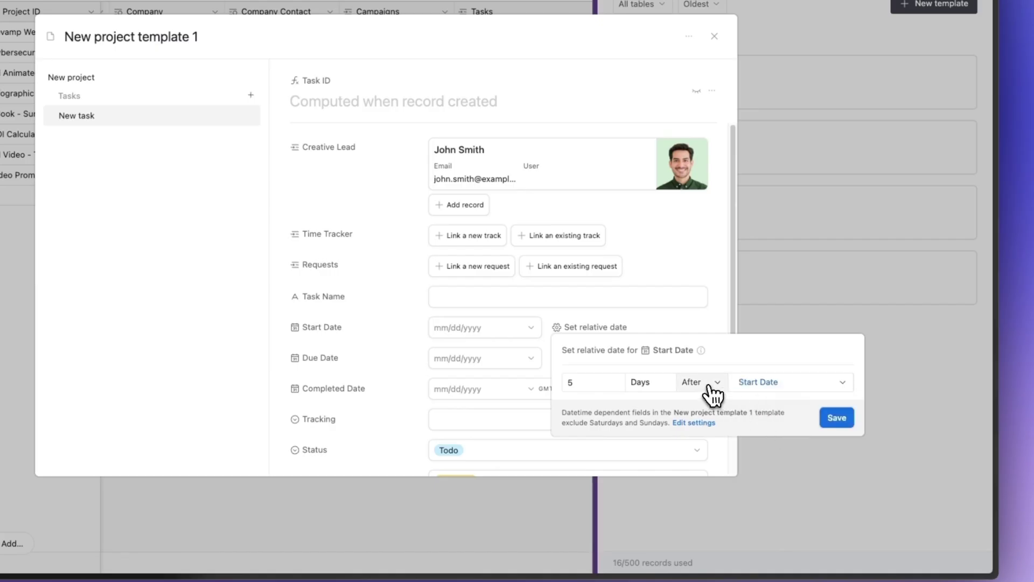
pyautogui.press('Return')
pyautogui.click(579, 384)
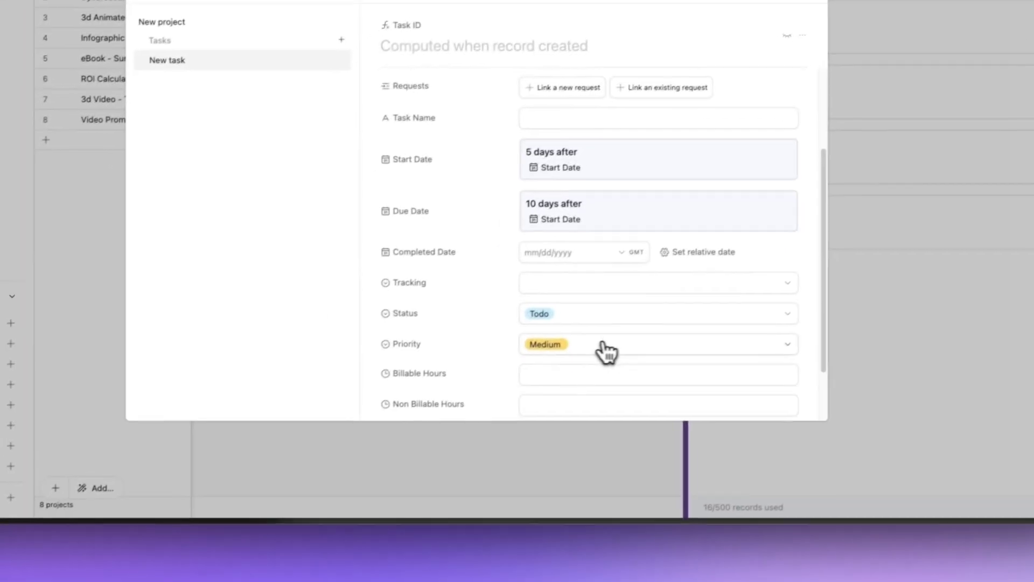
pyautogui.click(579, 348)
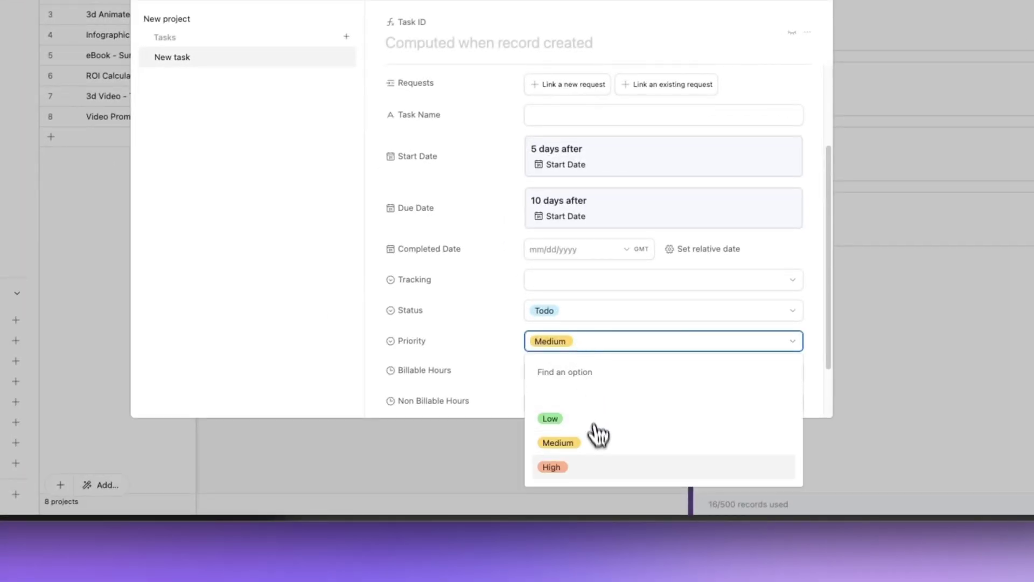
pyautogui.click(597, 465)
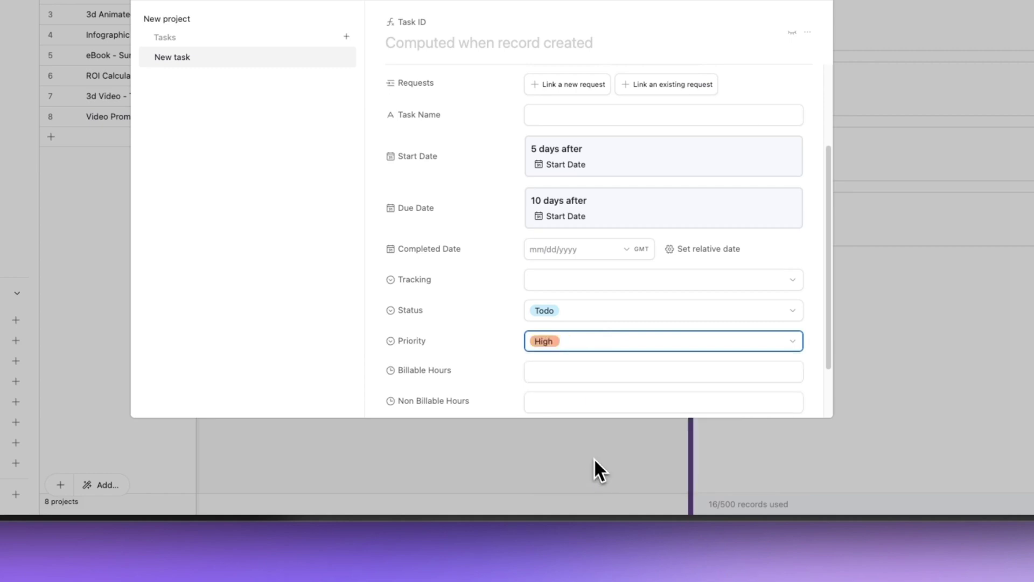
pyautogui.click(547, 378)
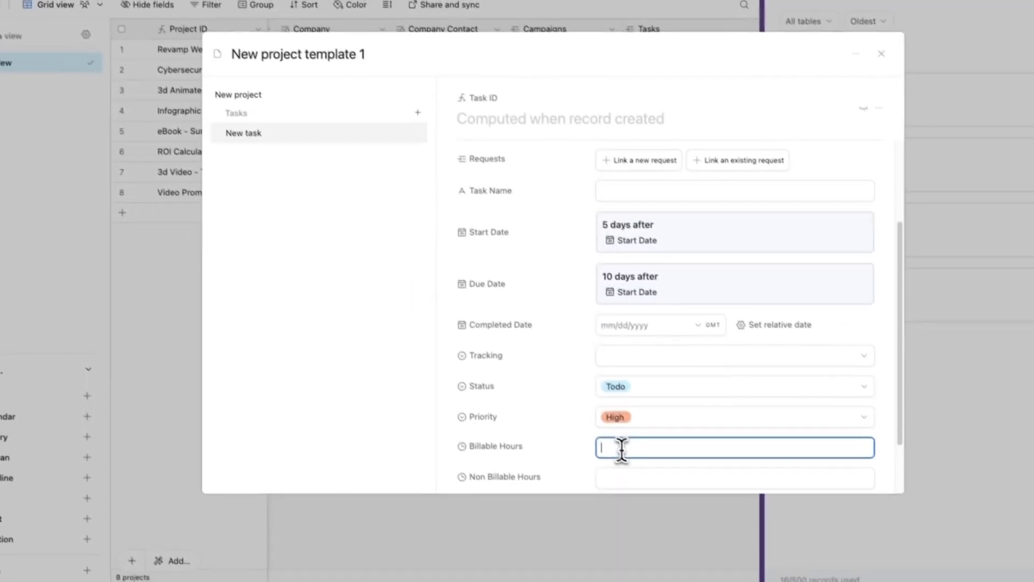
pyautogui.write('5:00')
pyautogui.click(361, 310)
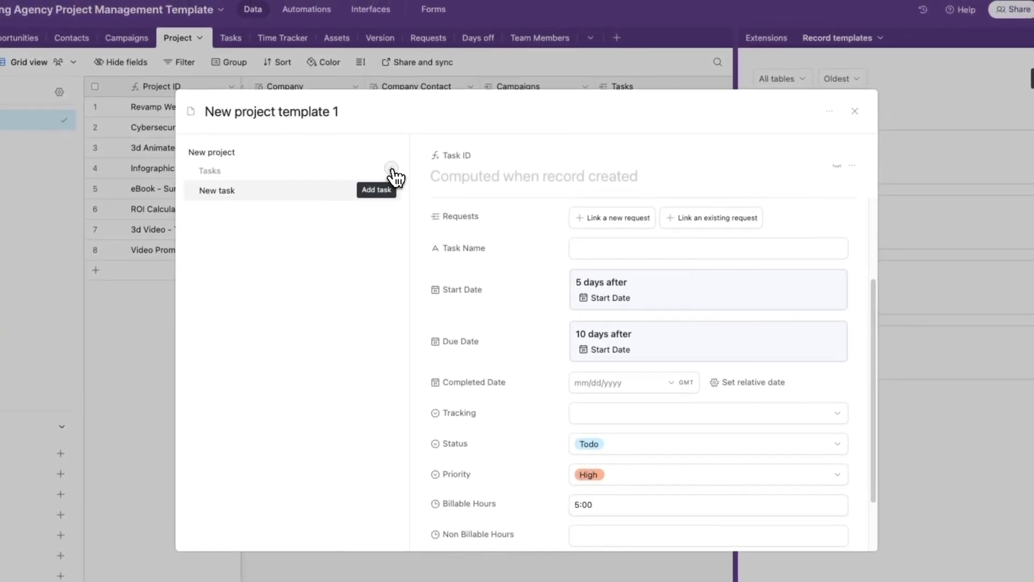
# Step: Delete an extra blank task and duplicate the first task with its settings
pyautogui.click(391, 170)
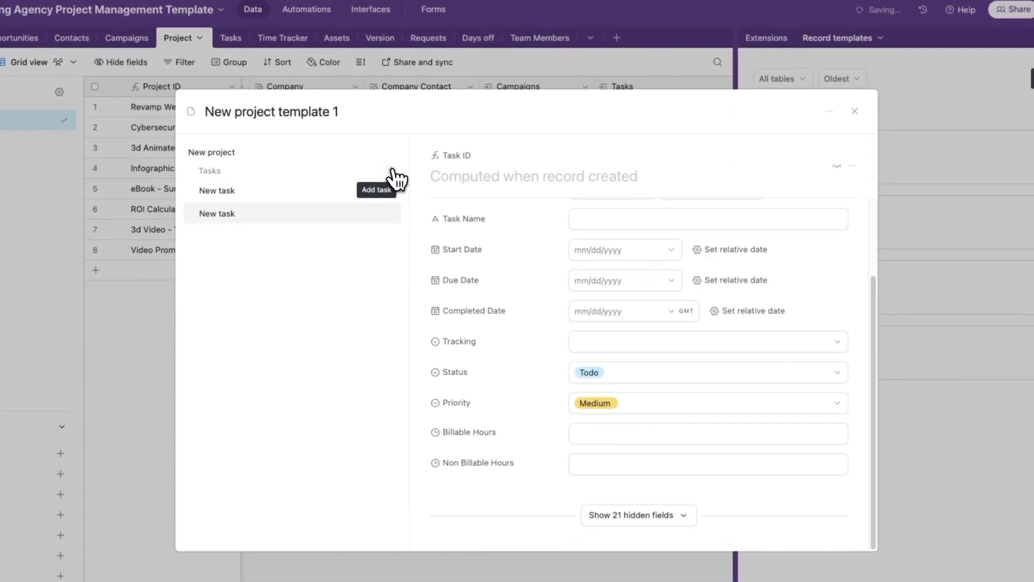
pyautogui.click(378, 215)
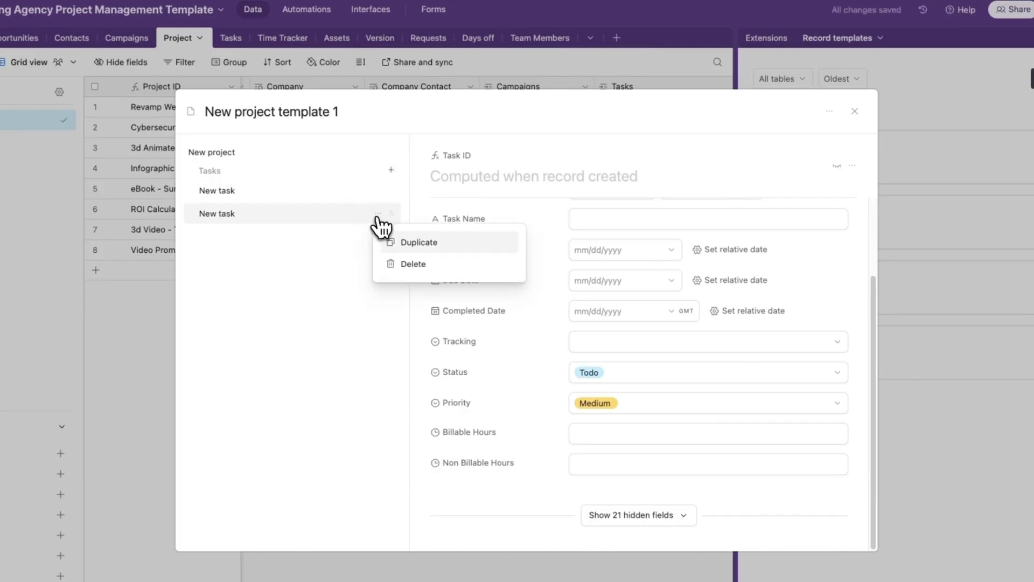
pyautogui.click(402, 264)
pyautogui.click(305, 287)
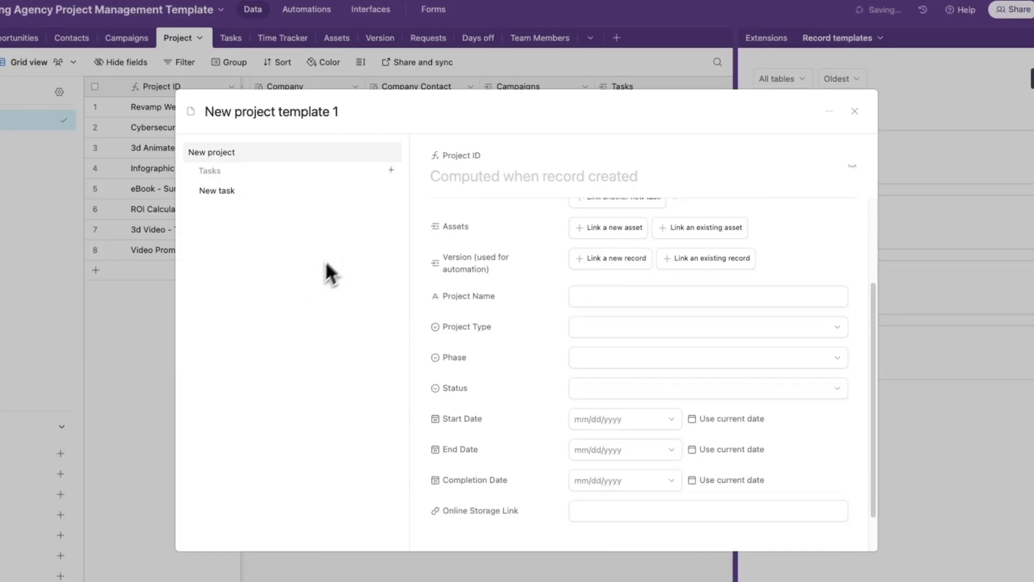
pyautogui.click(378, 191)
pyautogui.click(392, 220)
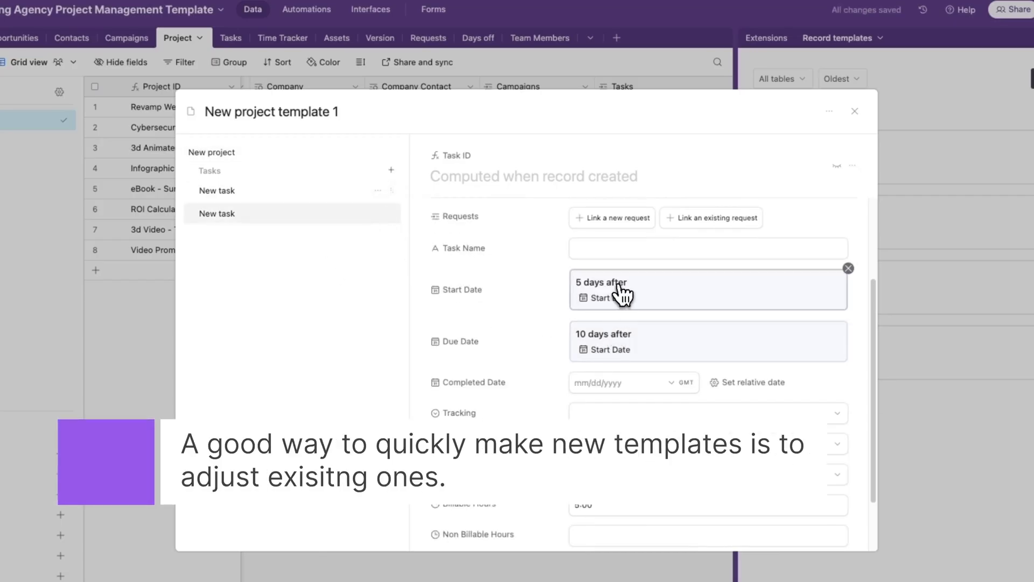
pyautogui.scroll(2, 618, 294)
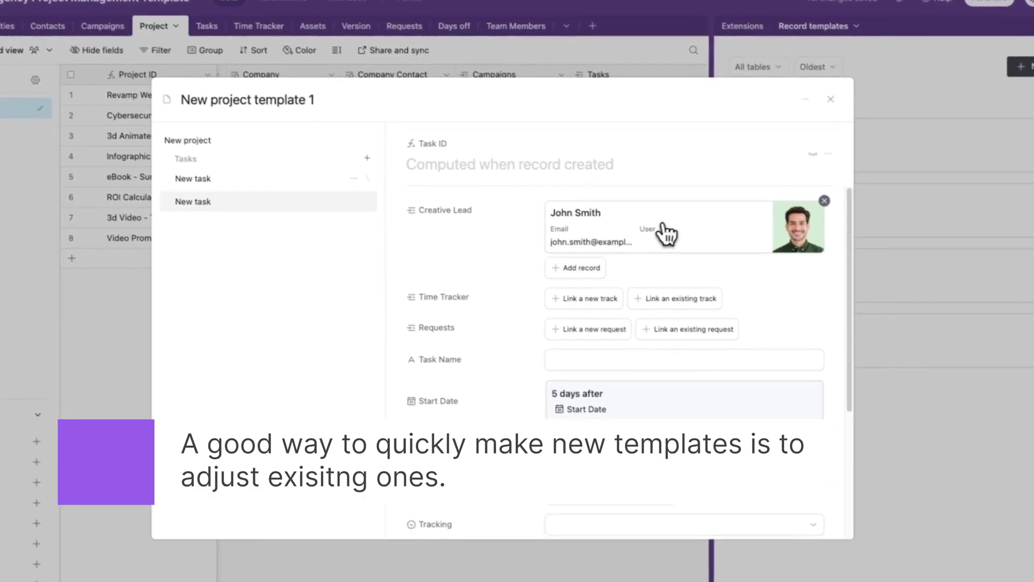
# Step: Name the duplicate 'Task 2', starting 10 days and due 14 days after Start Date
pyautogui.click(561, 358)
pyautogui.write('Task 2')
pyautogui.click(601, 372)
pyautogui.press('BackSpace')
pyautogui.write('10')
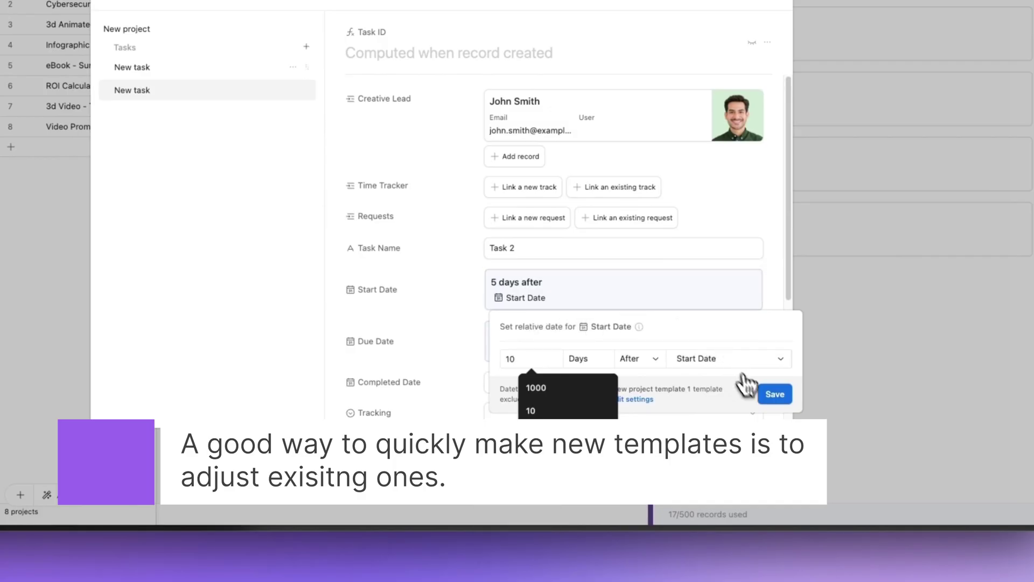
pyautogui.click(765, 394)
pyautogui.click(582, 351)
pyautogui.press('BackSpace')
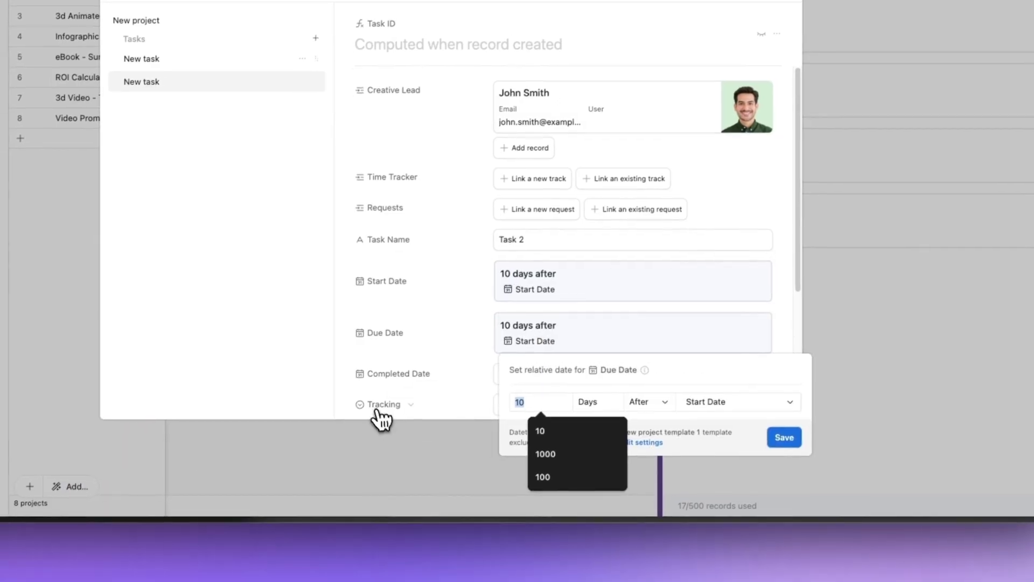
pyautogui.write('4')
pyautogui.click(770, 443)
# Step: Give Task 2 Medium priority and 15:00 billable hours
pyautogui.scroll(-4, 519, 365)
pyautogui.click(522, 269)
pyautogui.click(517, 370)
pyautogui.click(489, 302)
pyautogui.write('15:00')
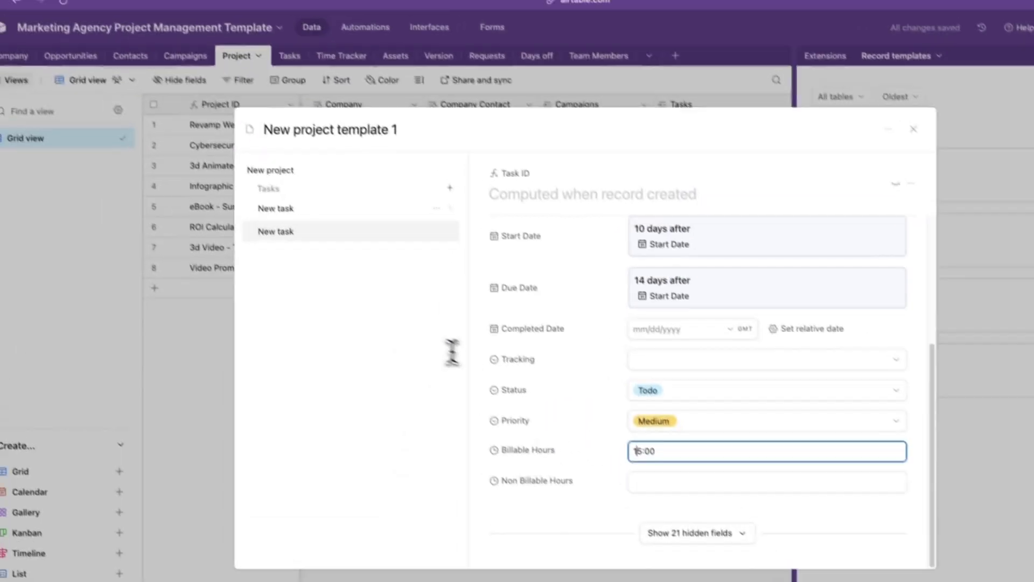
# Step: Rename the template to Infographic
pyautogui.click(199, 69)
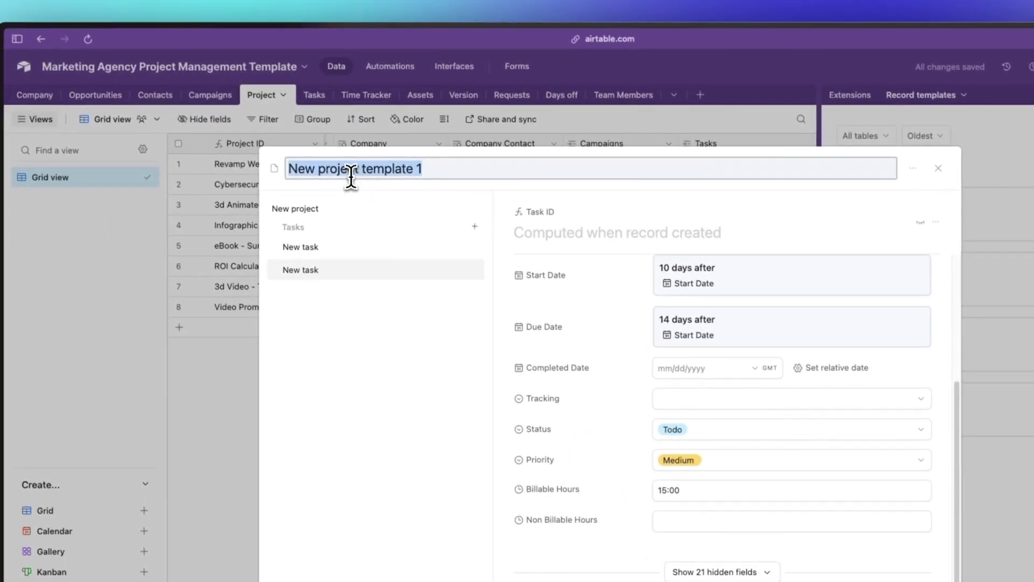
pyautogui.write('Infographic')
pyautogui.press('Return')
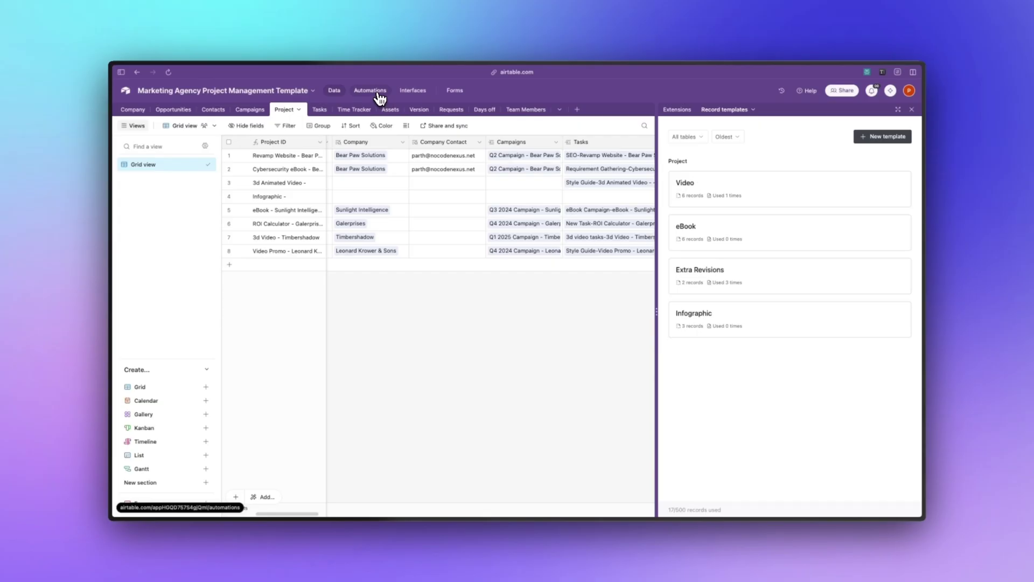
# Step: Open the New Project (eBook) automation and review its trigger, eBook condition and eBook template update
pyautogui.click(370, 90)
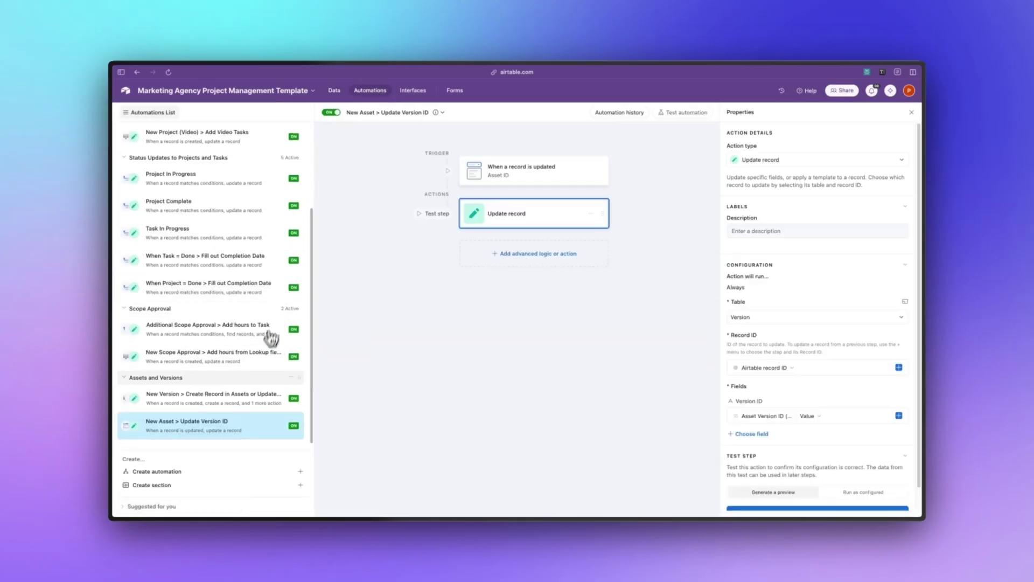
pyautogui.scroll(5, 267, 341)
pyautogui.click(227, 233)
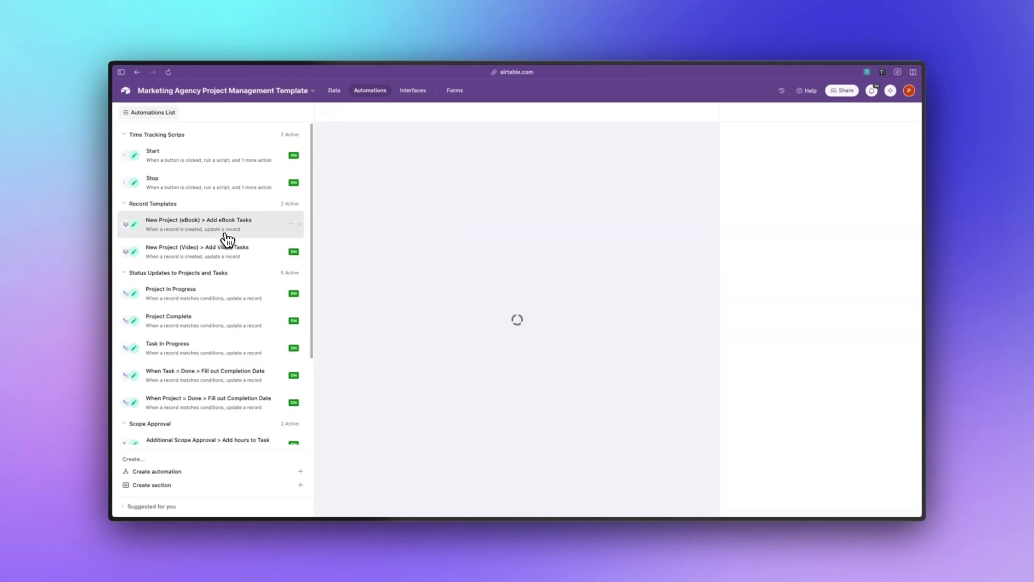
pyautogui.click(458, 177)
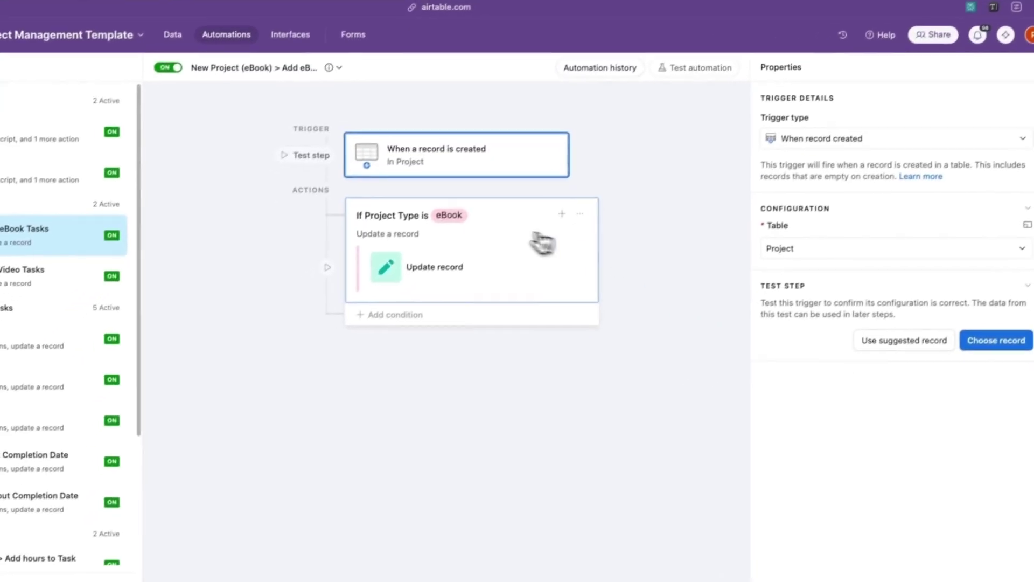
pyautogui.click(409, 261)
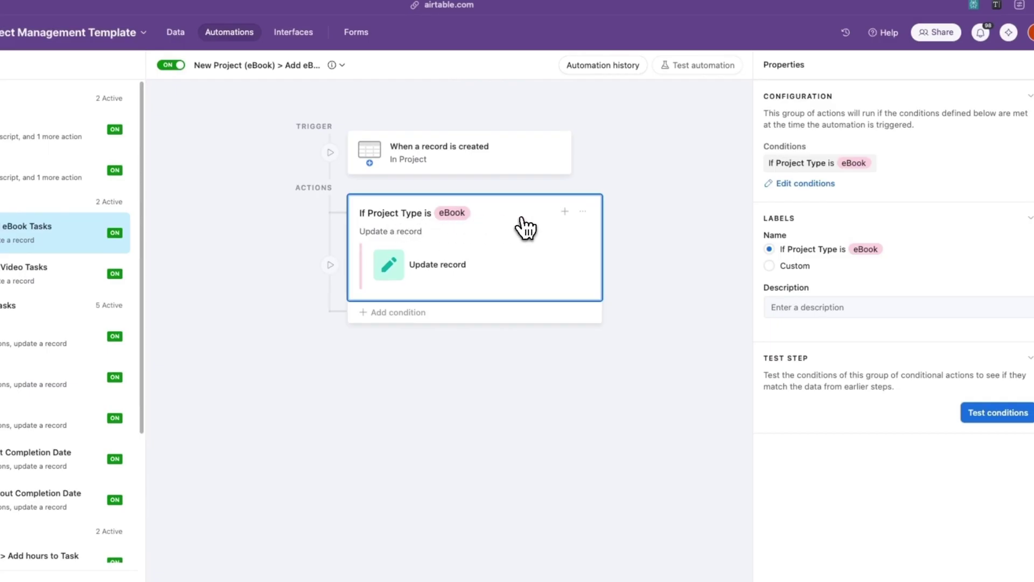
pyautogui.click(492, 260)
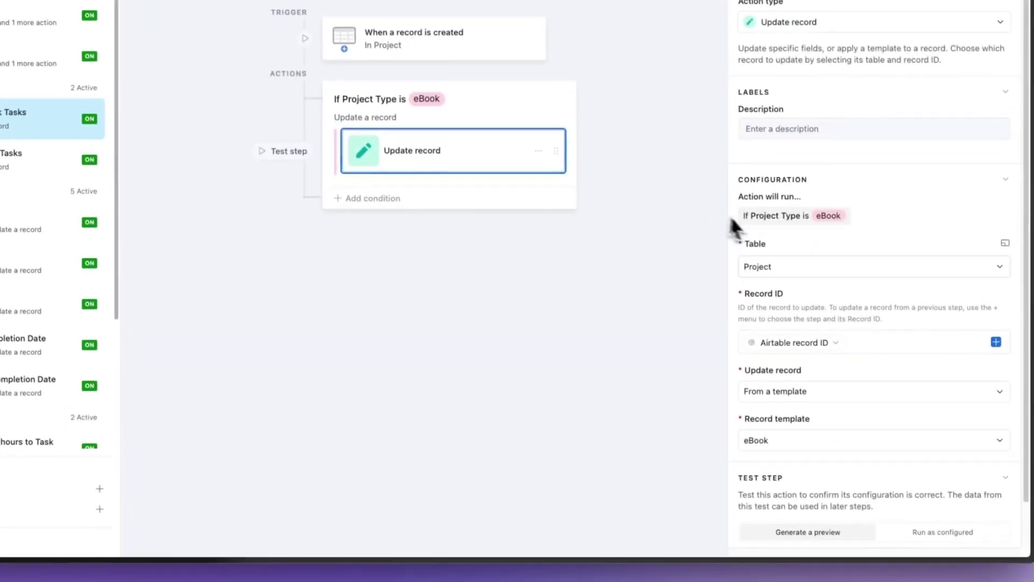
pyautogui.click(805, 397)
pyautogui.click(807, 399)
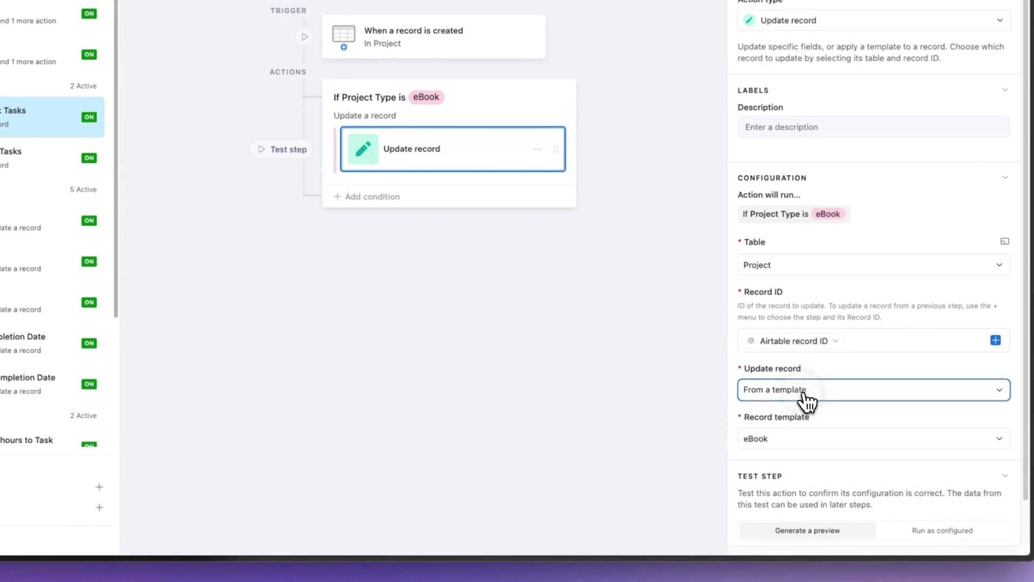
pyautogui.click(799, 445)
pyautogui.click(798, 444)
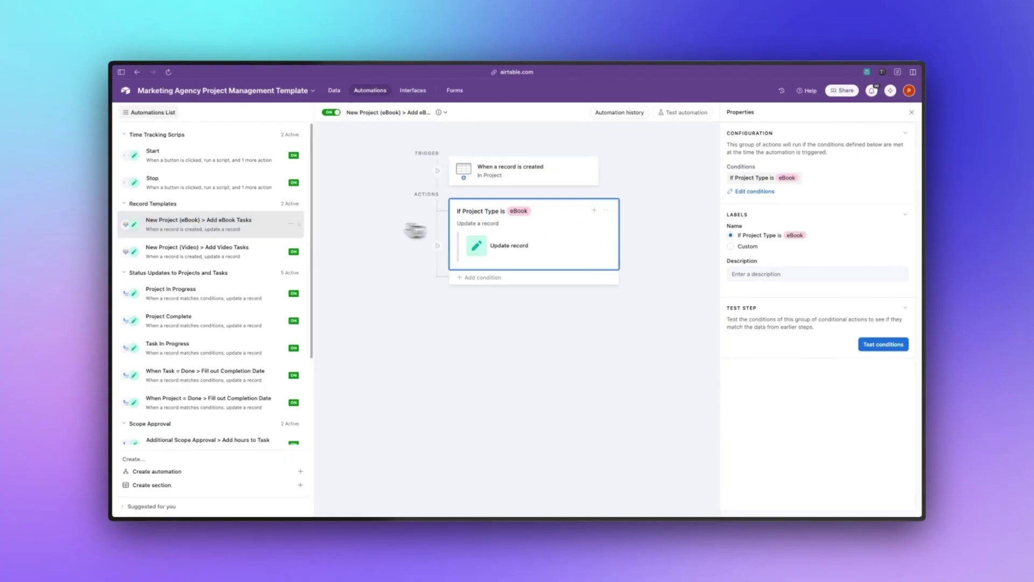
# Step: Check the eBook automation's options and review its project-type condition choices
pyautogui.click(292, 224)
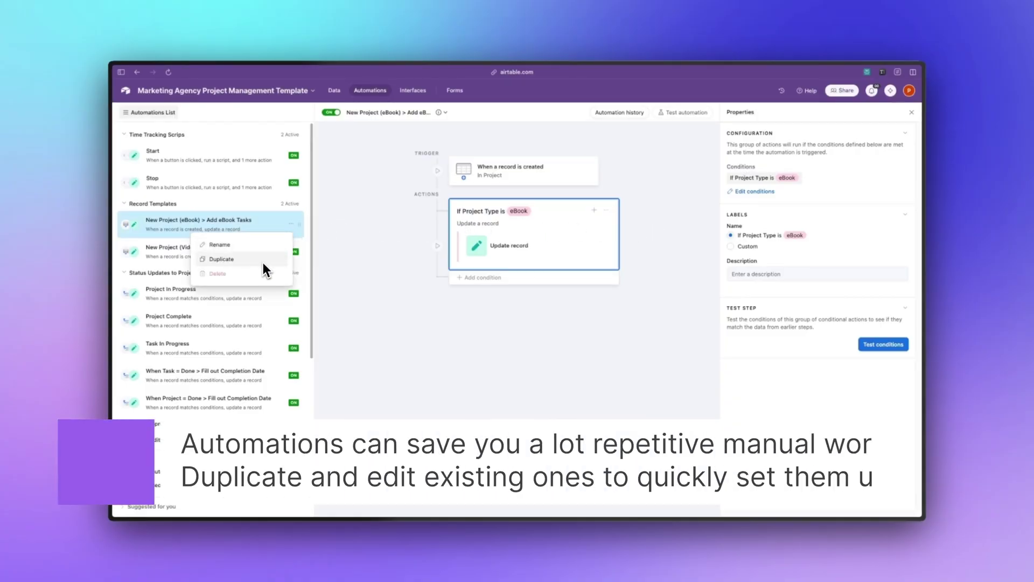
pyautogui.click(206, 243)
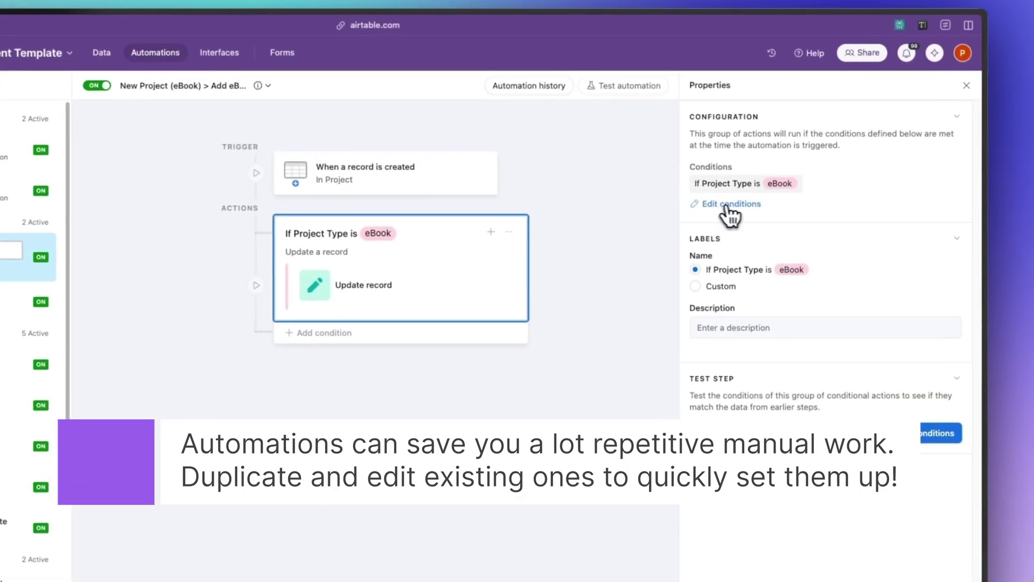
pyautogui.click(761, 193)
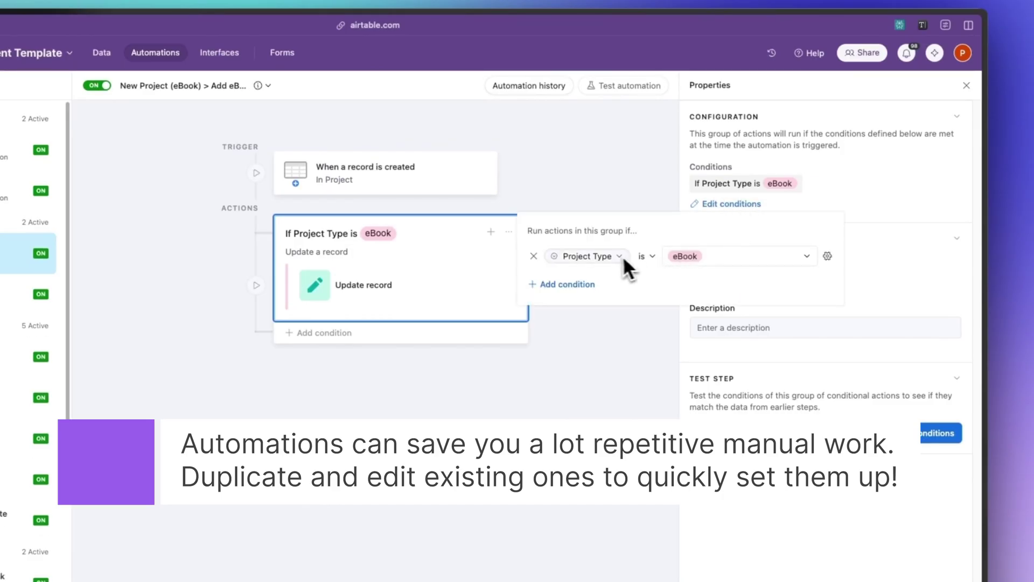
pyautogui.click(704, 262)
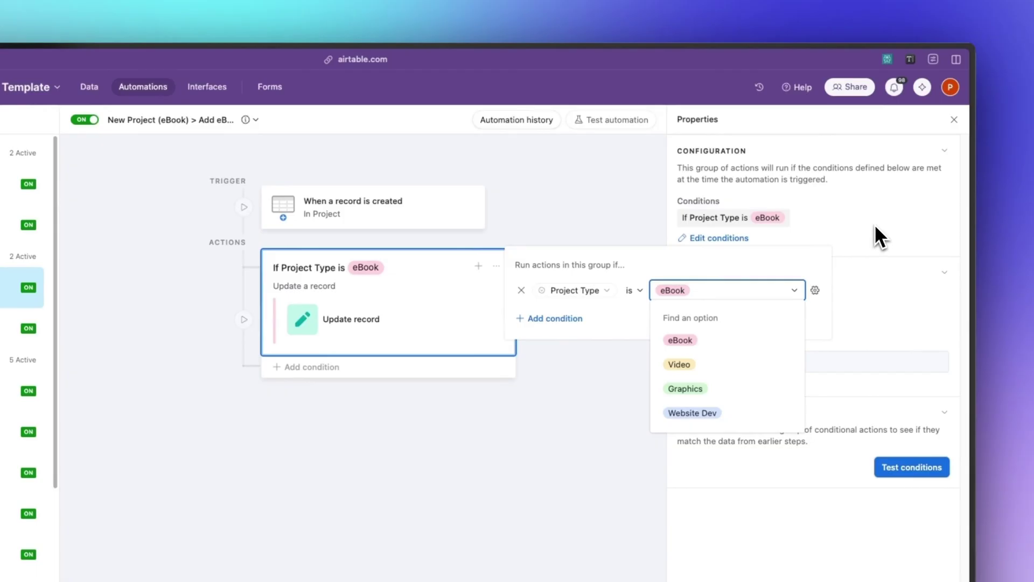
# Step: Switch the Update record action's record template from eBook to Infographic
pyautogui.click(876, 227)
pyautogui.click(485, 326)
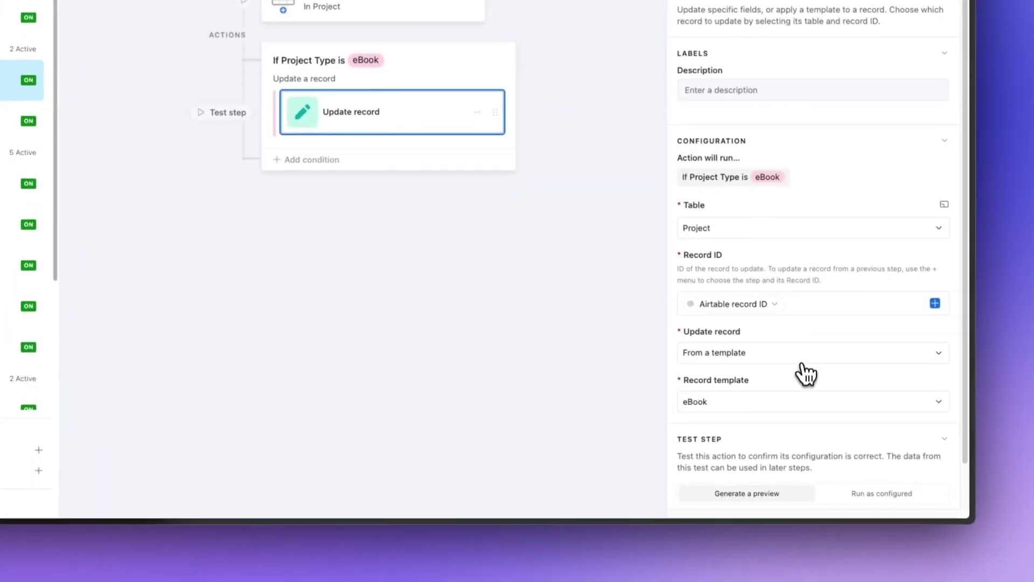
pyautogui.click(807, 403)
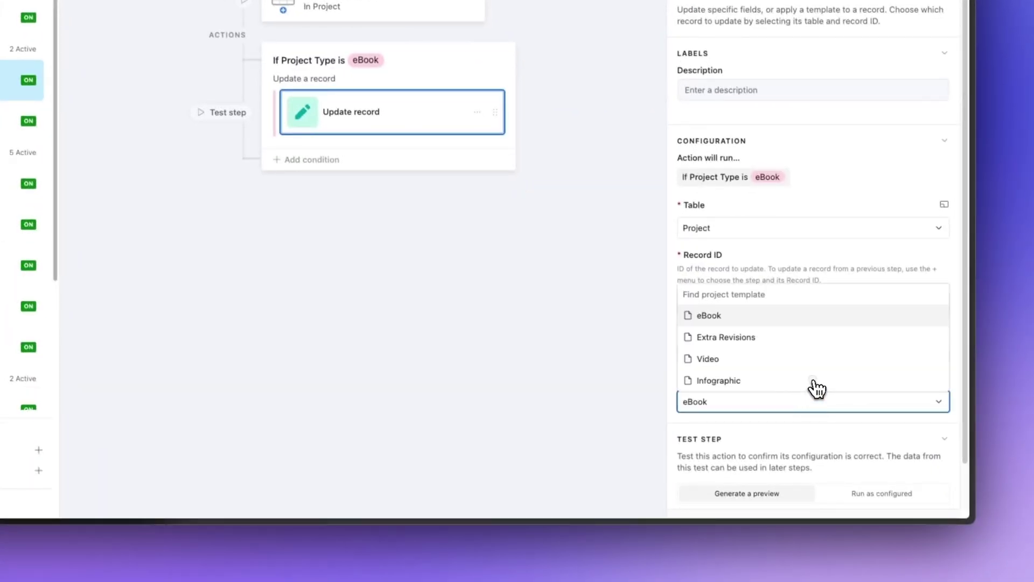
pyautogui.click(811, 380)
pyautogui.click(813, 401)
pyautogui.click(811, 383)
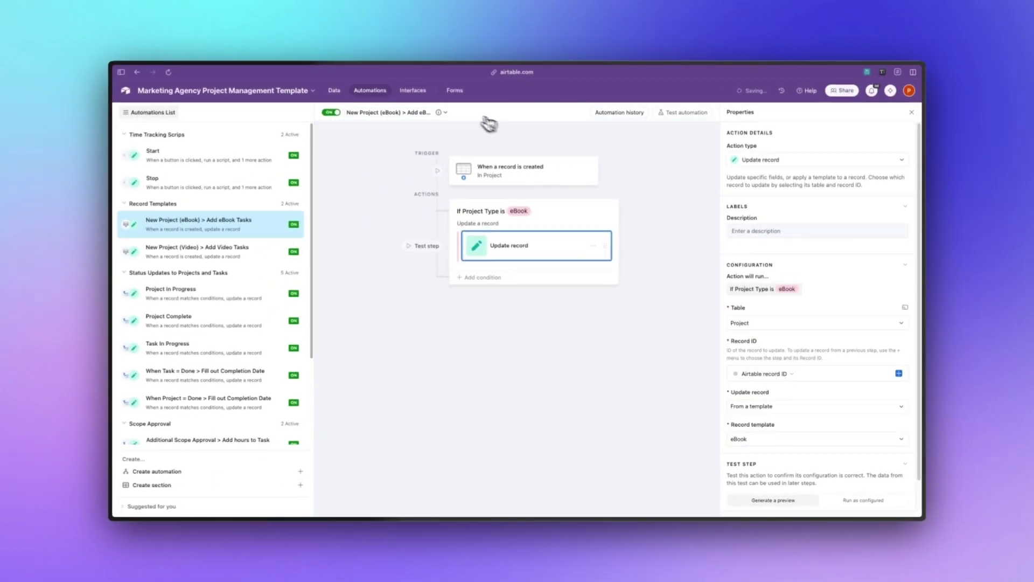
# Step: Open the Project Management dashboard in Interfaces and view the Revamp Website project's details and timeline
pyautogui.click(419, 91)
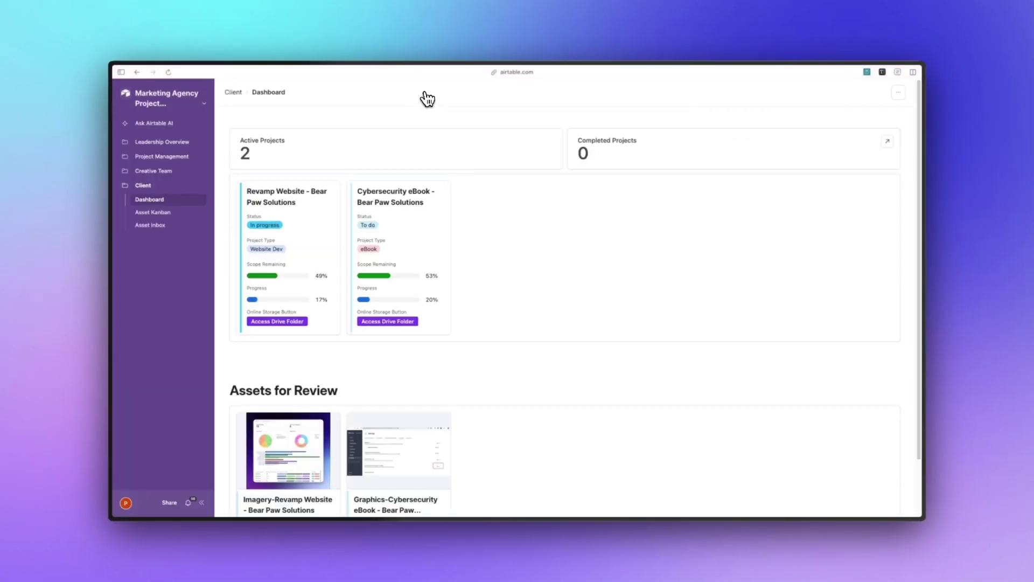
pyautogui.click(164, 156)
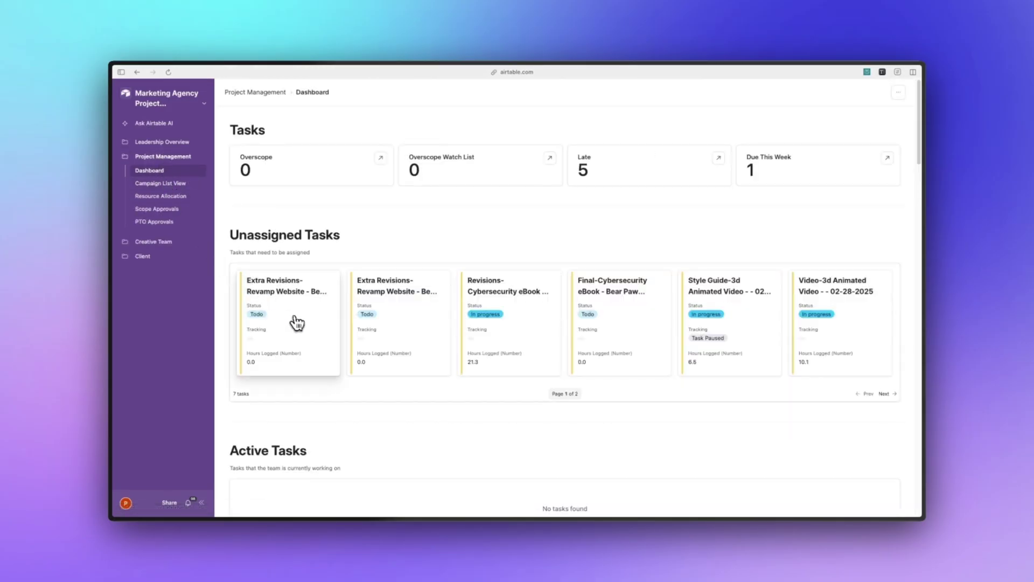
pyautogui.scroll(-6, 304, 327)
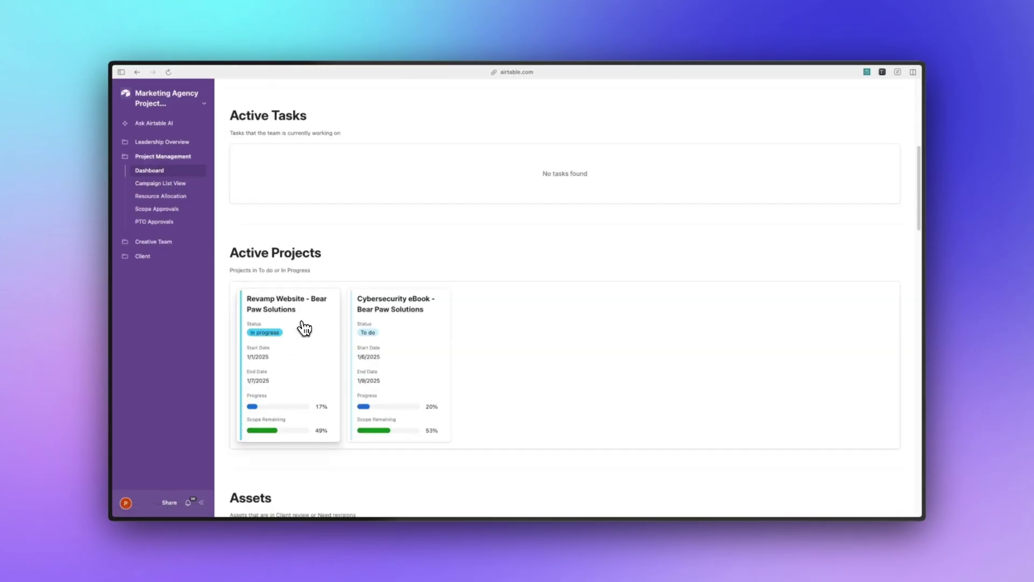
pyautogui.click(304, 327)
pyautogui.scroll(-1, 676, 391)
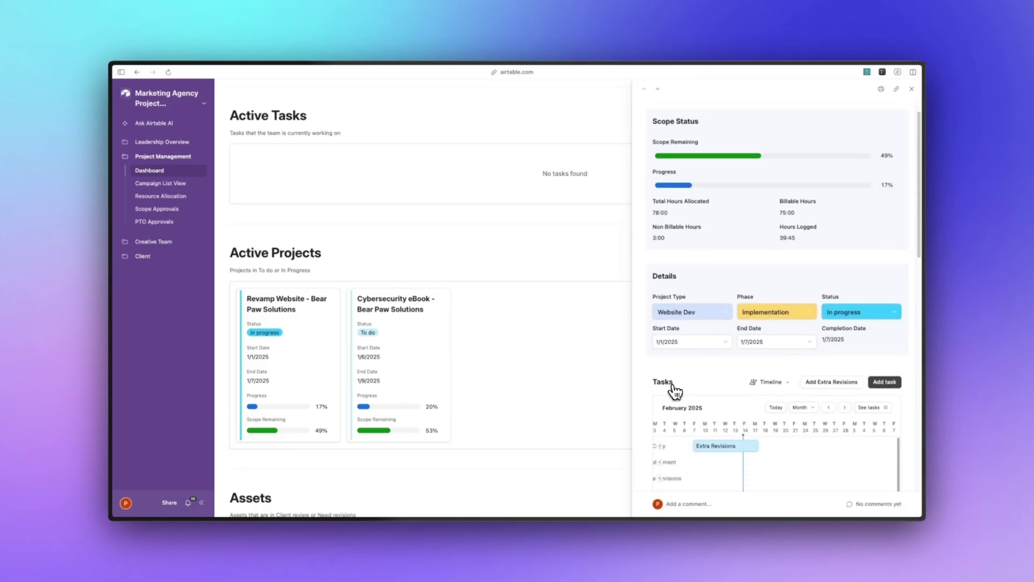
pyautogui.scroll(-2, 679, 392)
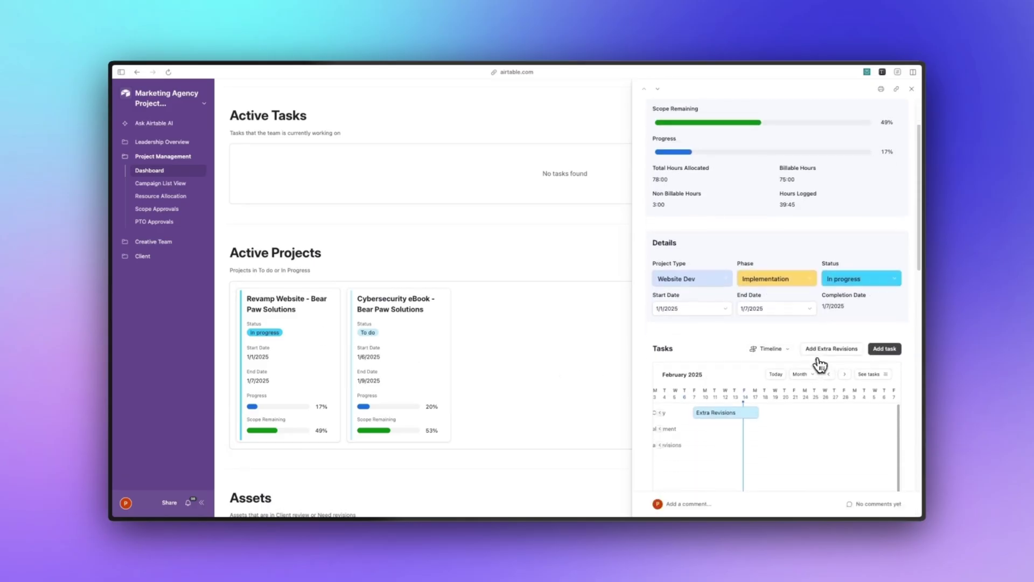
pyautogui.scroll(-1, 826, 364)
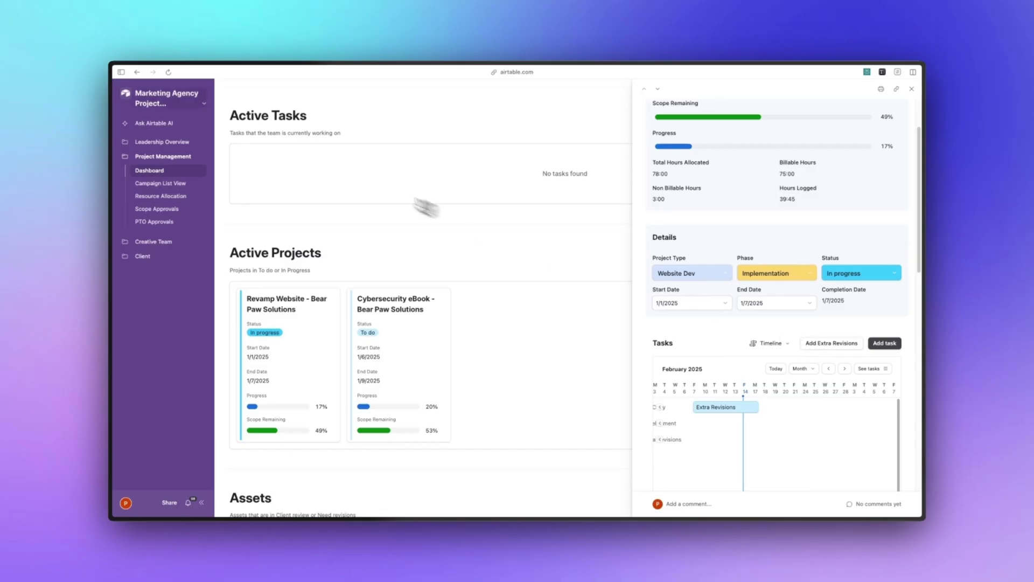
pyautogui.click(172, 107)
# Step: Edit the page so the Add Extra Revisions button applies the Extra Revisions record template
pyautogui.click(169, 127)
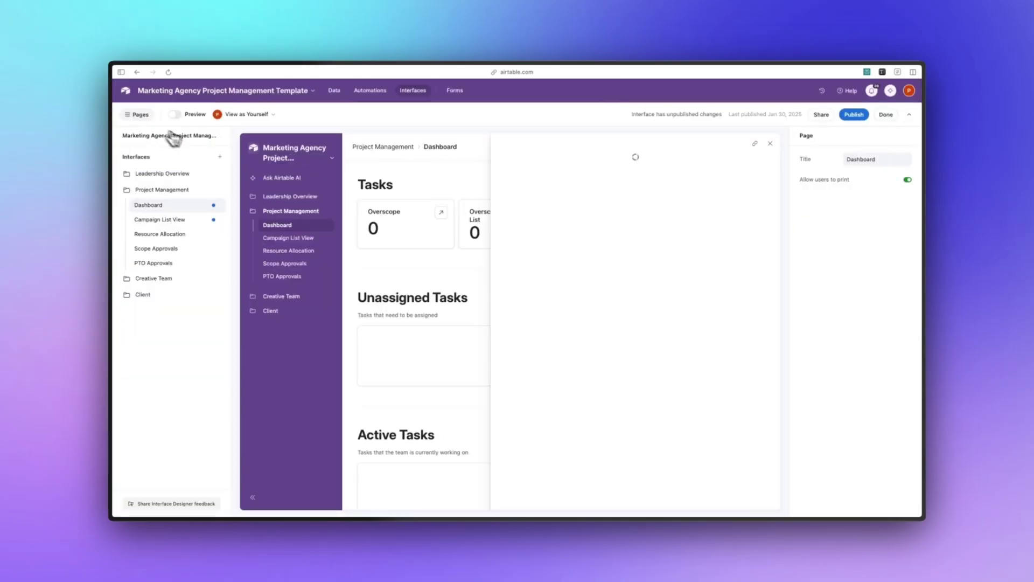
pyautogui.scroll(-2, 690, 393)
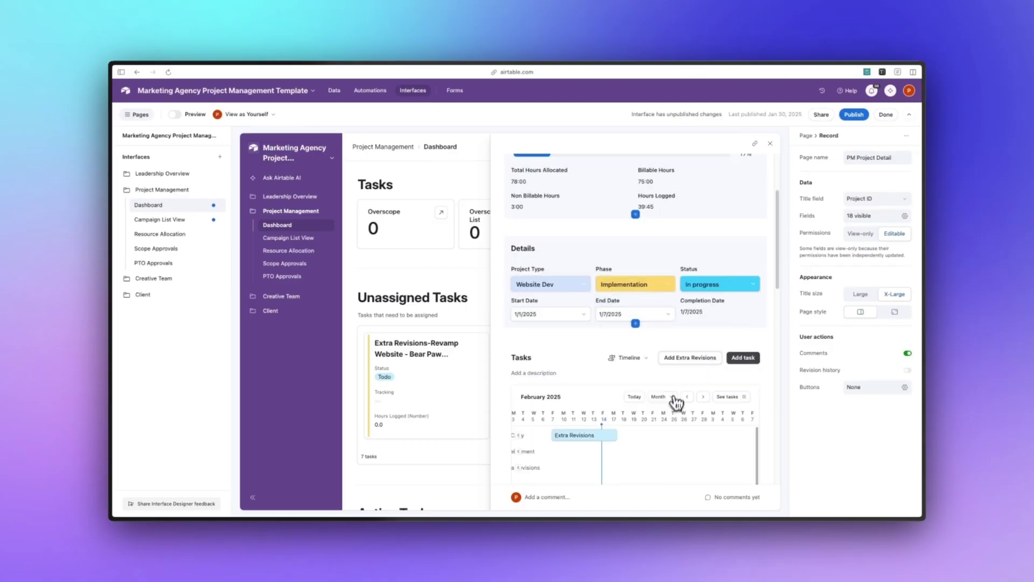
pyautogui.click(683, 359)
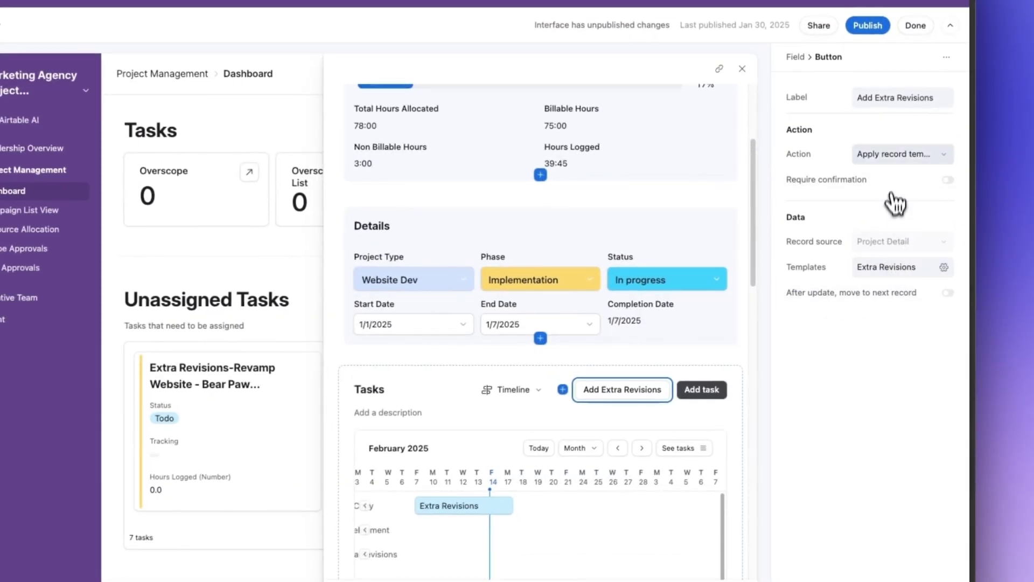
pyautogui.click(897, 155)
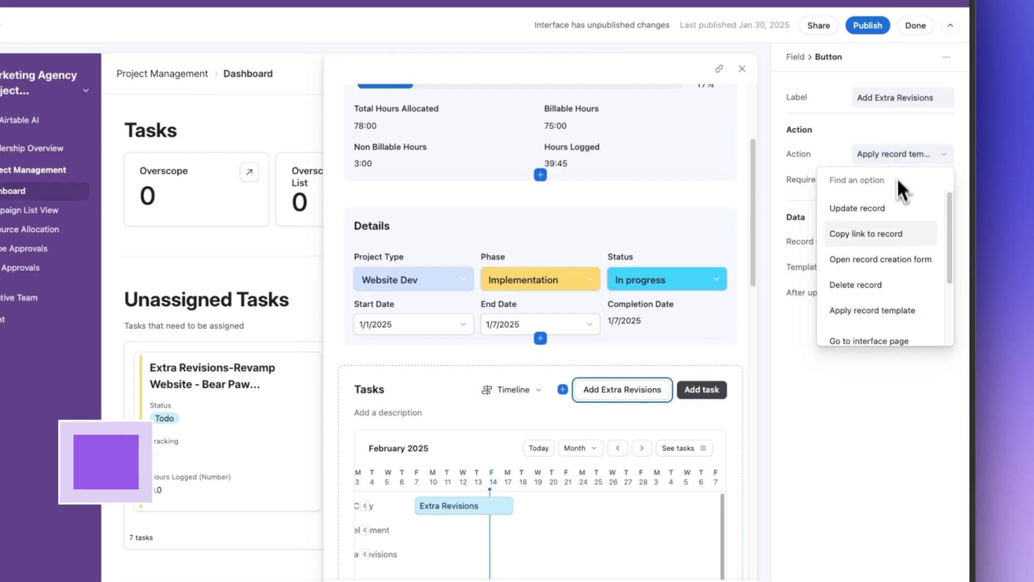
pyautogui.click(904, 316)
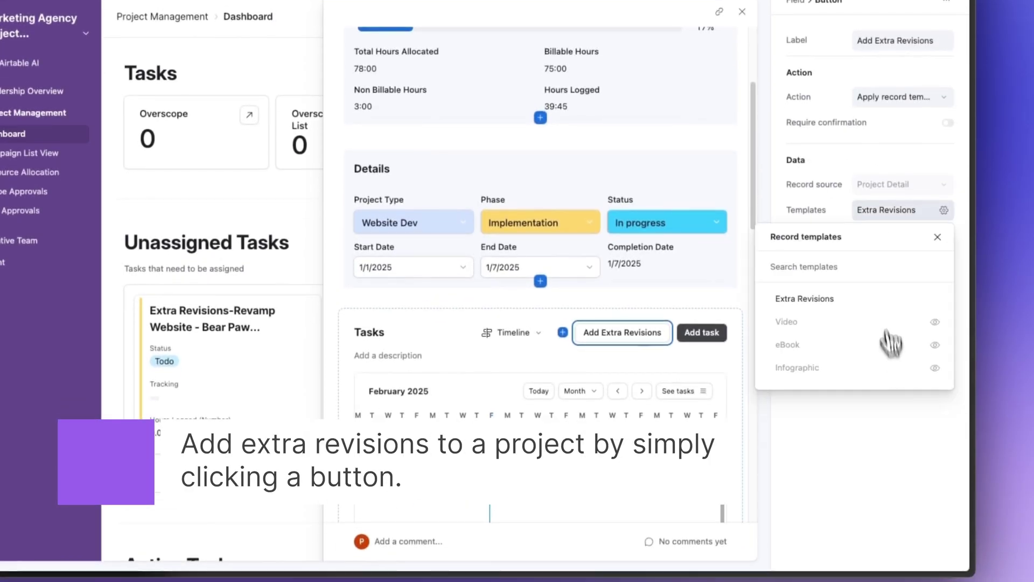
pyautogui.moveTo(824, 300); pyautogui.dragTo(822, 313)
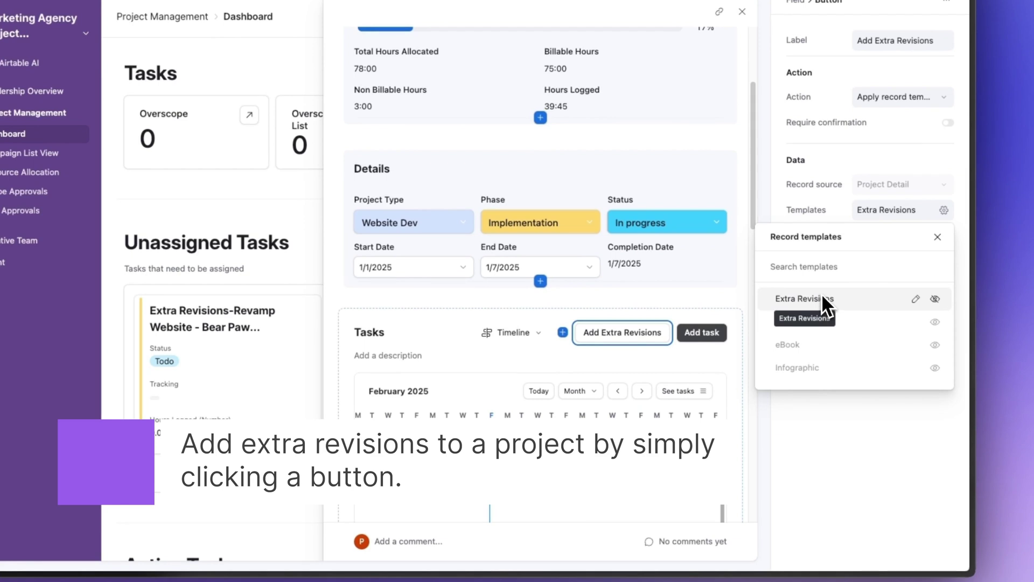
pyautogui.click(864, 424)
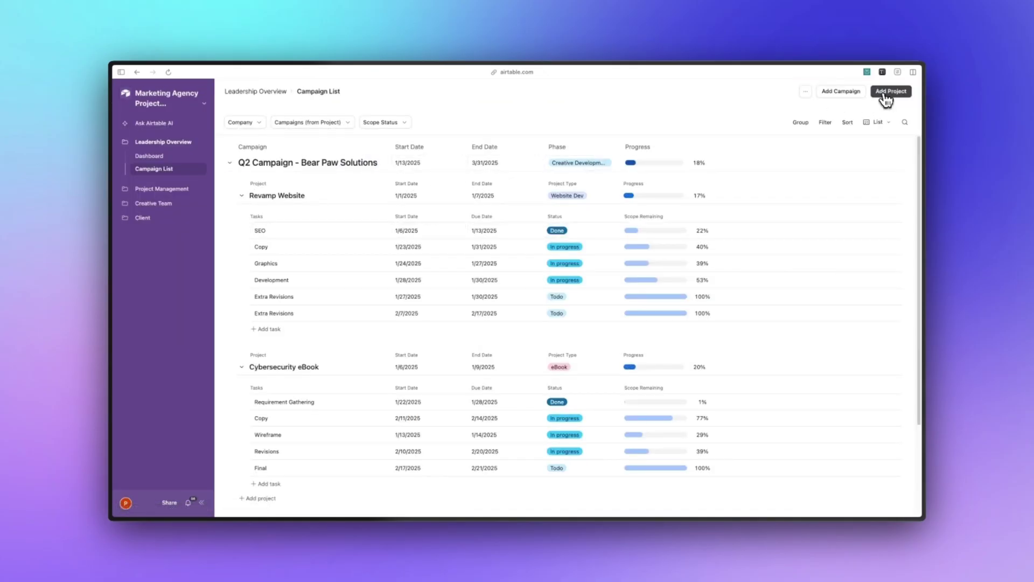
# Step: Create the eBook project 'Record Template Test' in the Q2 campaign with a project lead, 4/1/2025–7/31/2025
pyautogui.click(891, 93)
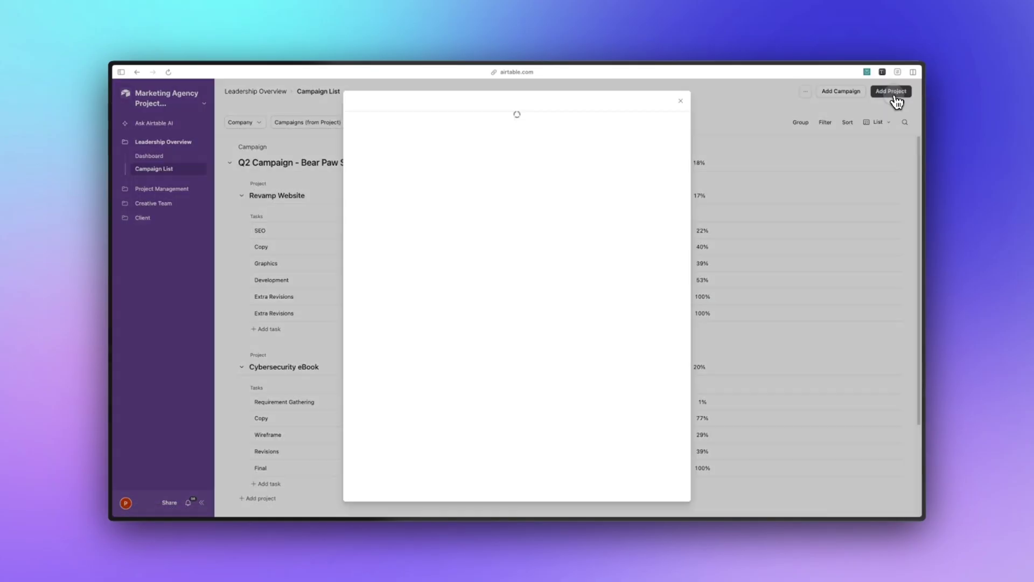
pyautogui.click(398, 200)
pyautogui.click(407, 243)
pyautogui.click(536, 199)
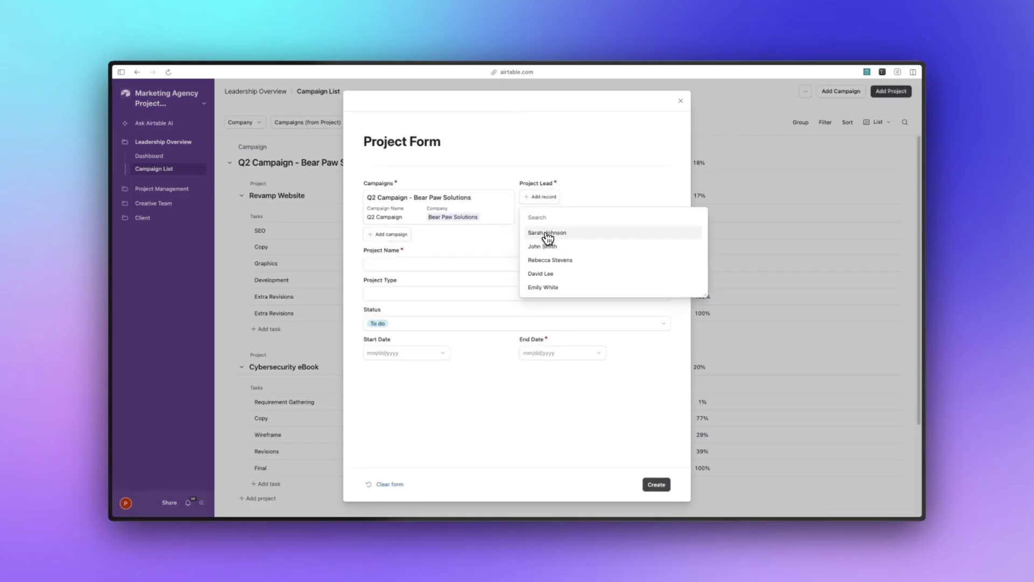
pyautogui.click(546, 234)
pyautogui.click(456, 263)
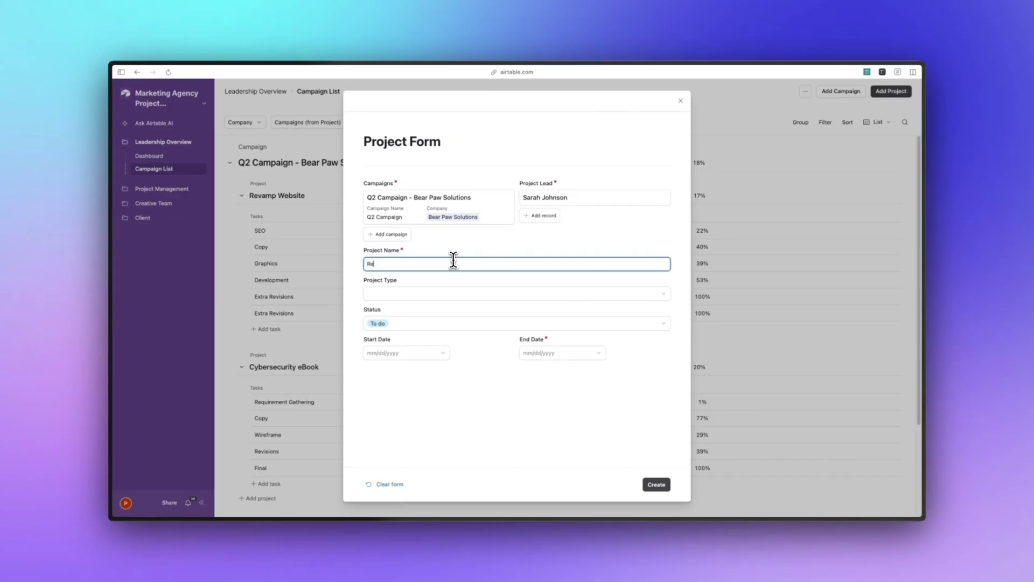
pyautogui.write('Record Tem')
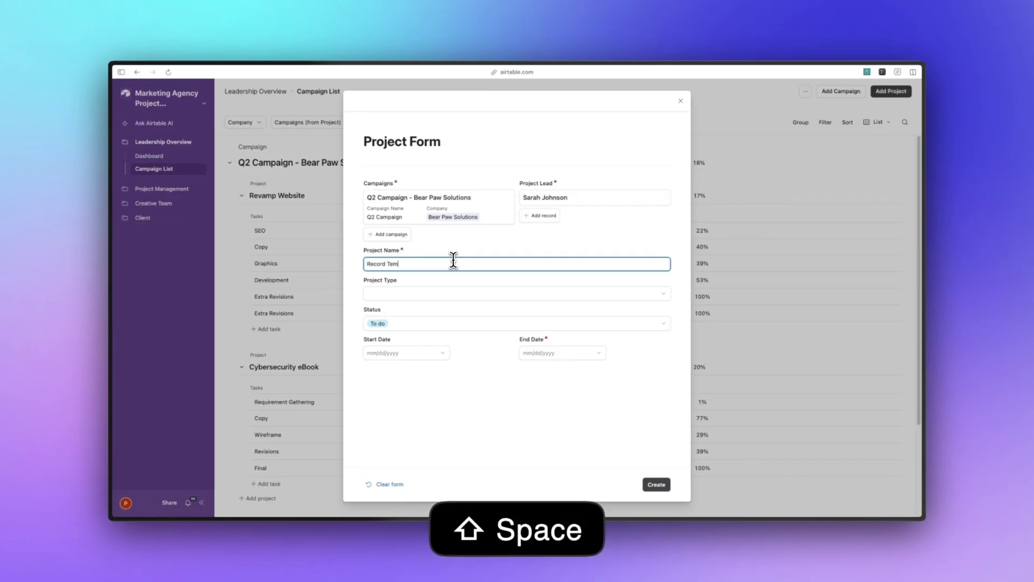
pyautogui.write('pla')
pyautogui.write('te Test')
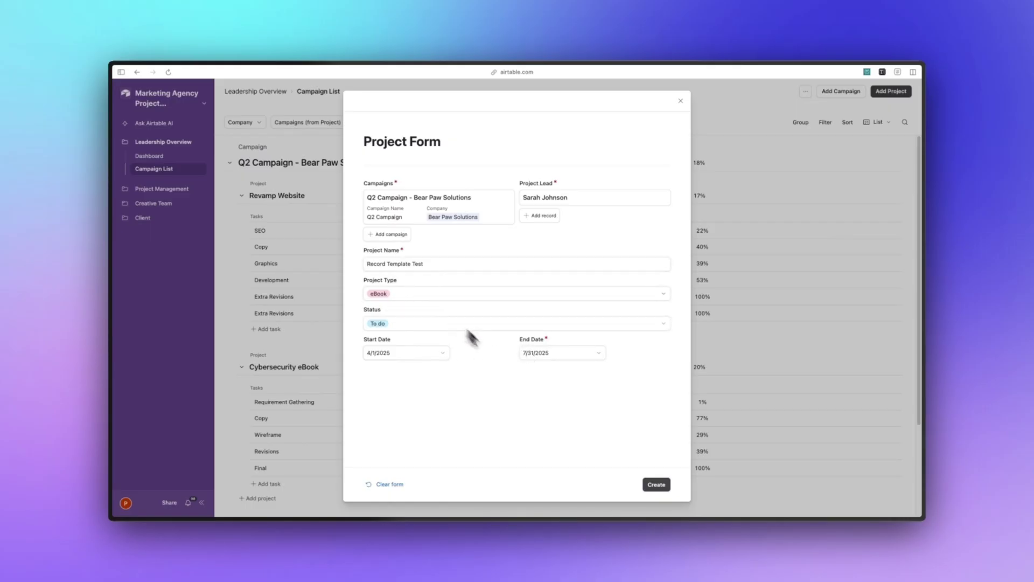
pyautogui.click(656, 485)
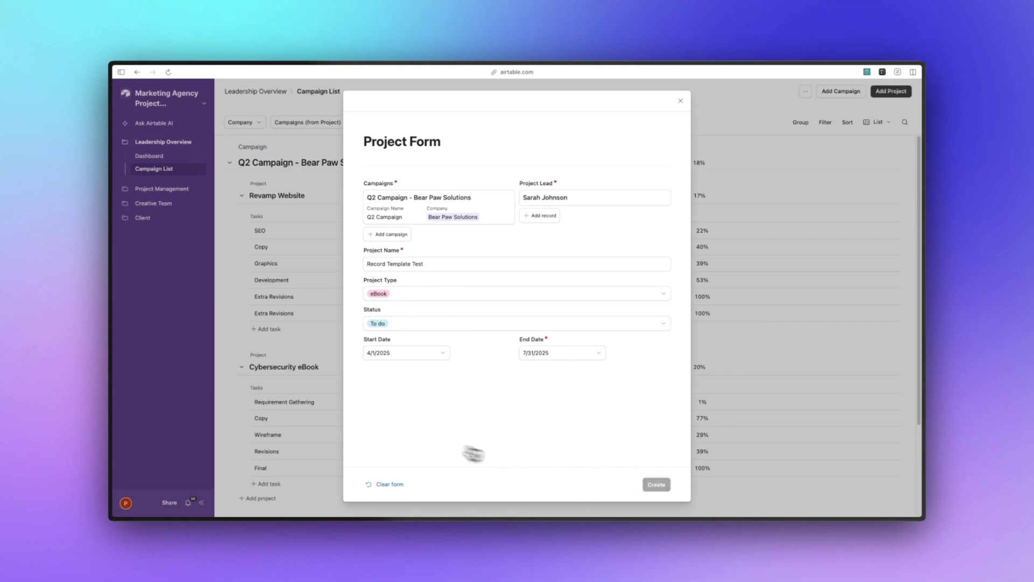
# Step: Open the Requirement Gathering, Copy and Wireframe tasks under Record Template Test to check their dates
pyautogui.scroll(-4, 302, 429)
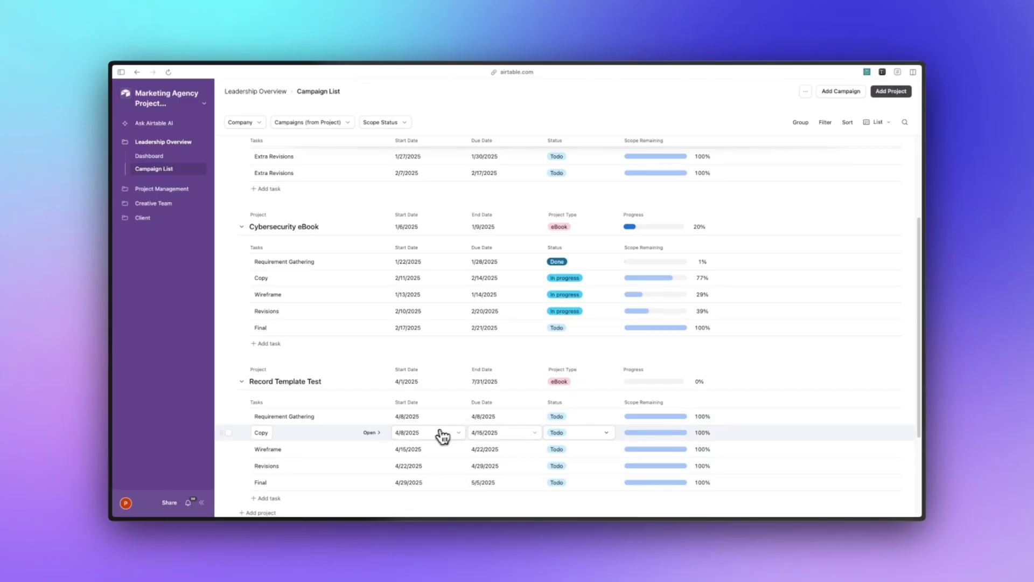
pyautogui.click(371, 417)
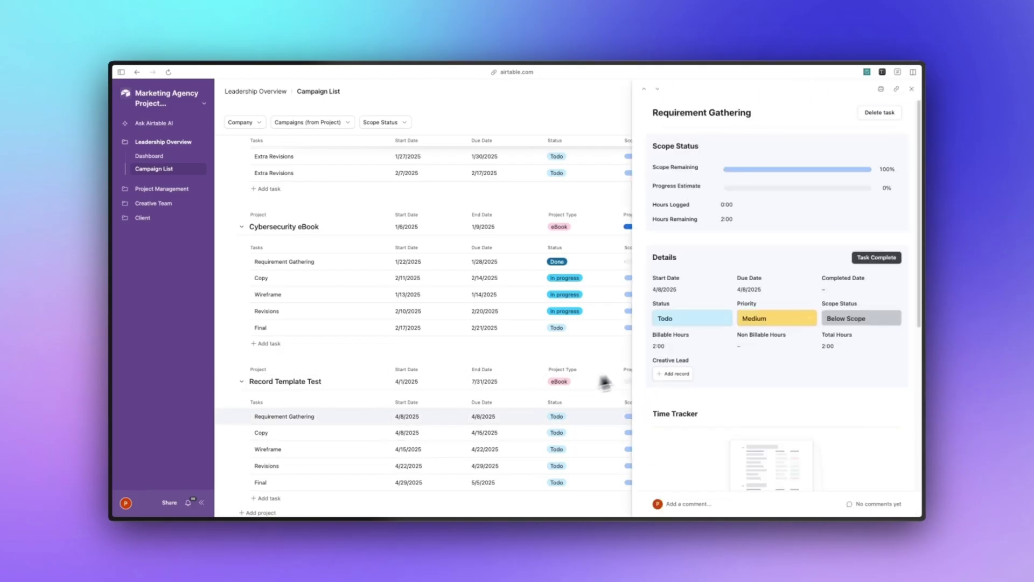
pyautogui.click(370, 433)
pyautogui.click(371, 449)
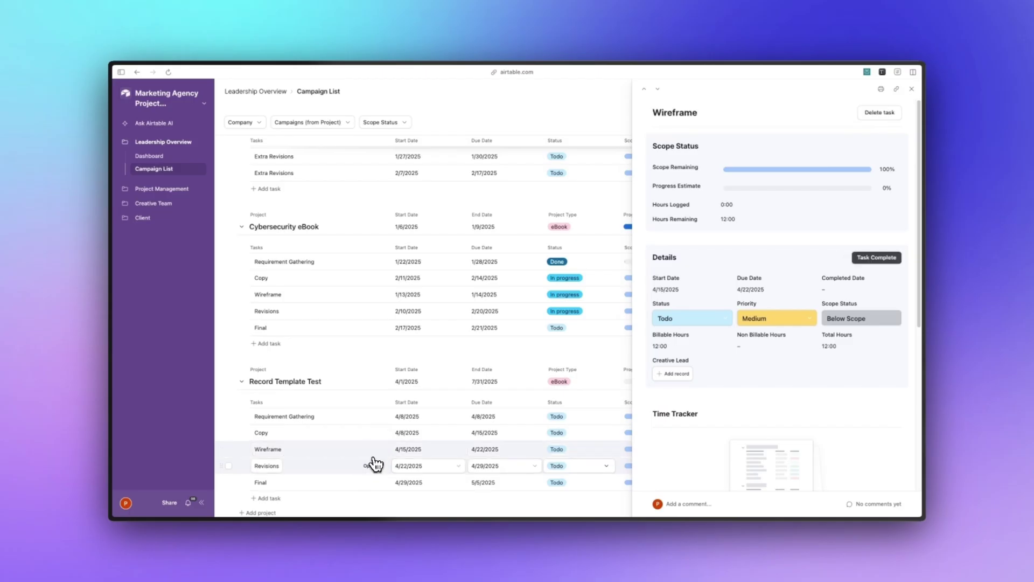